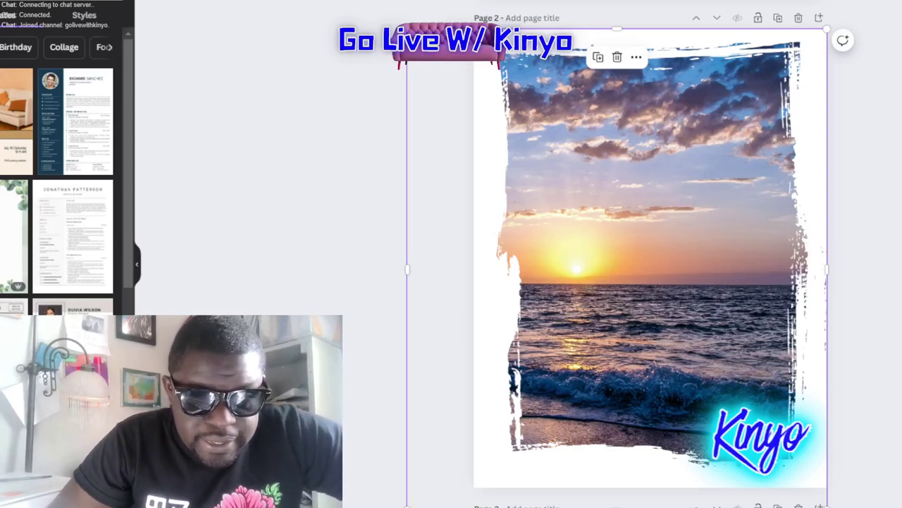
Open the Elements library next to the sunset beach poster in its brush frame.
left_click(237, 296)
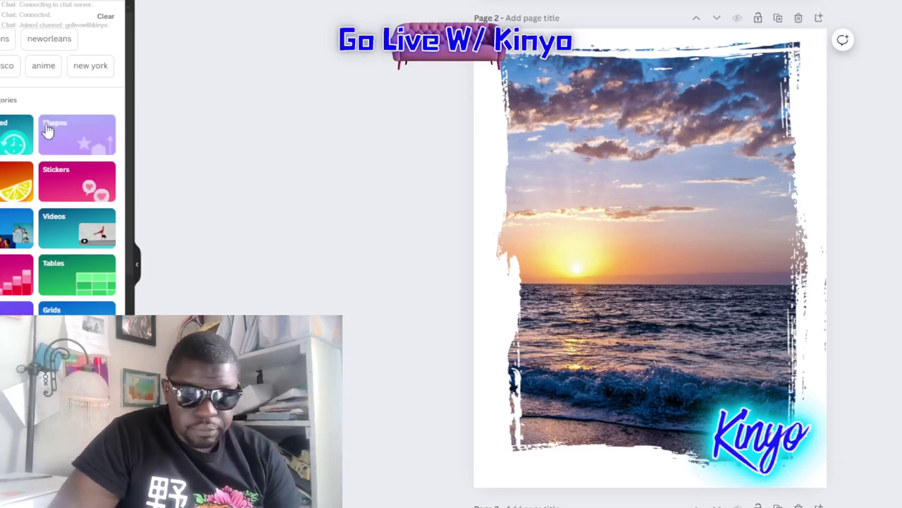
Search Elements for 'blu clot' and switch to the photo results.
left_click(77, 134)
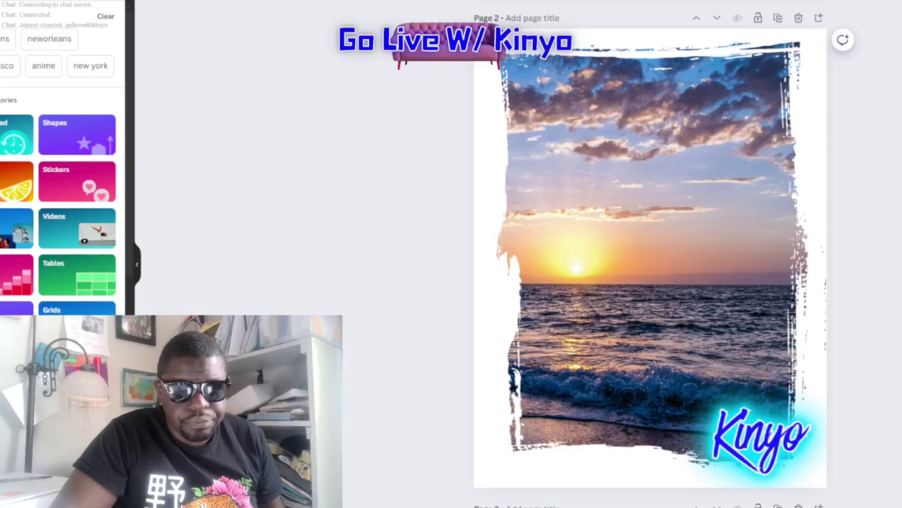
type("blu")
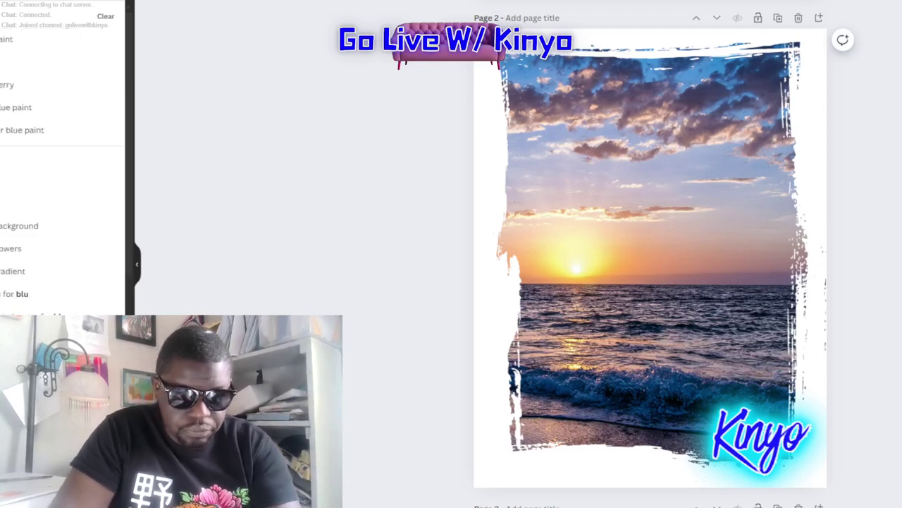
type(" clot")
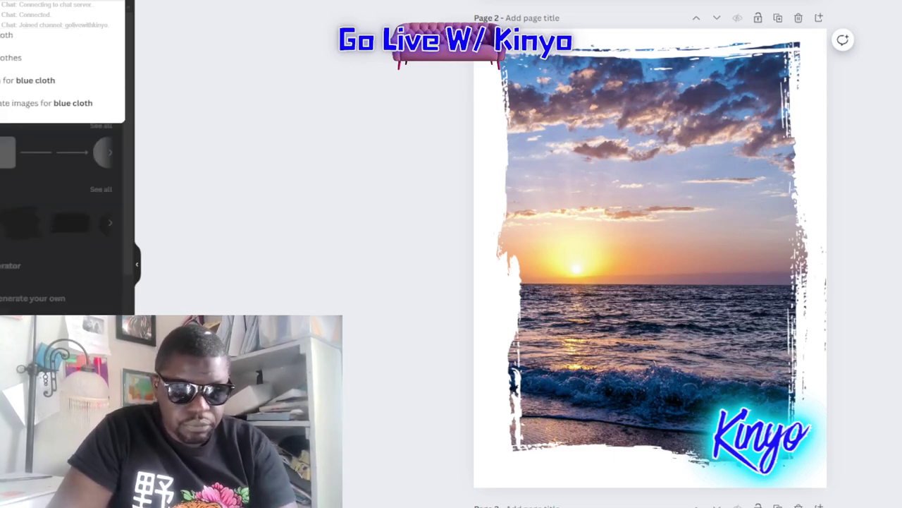
key("Return")
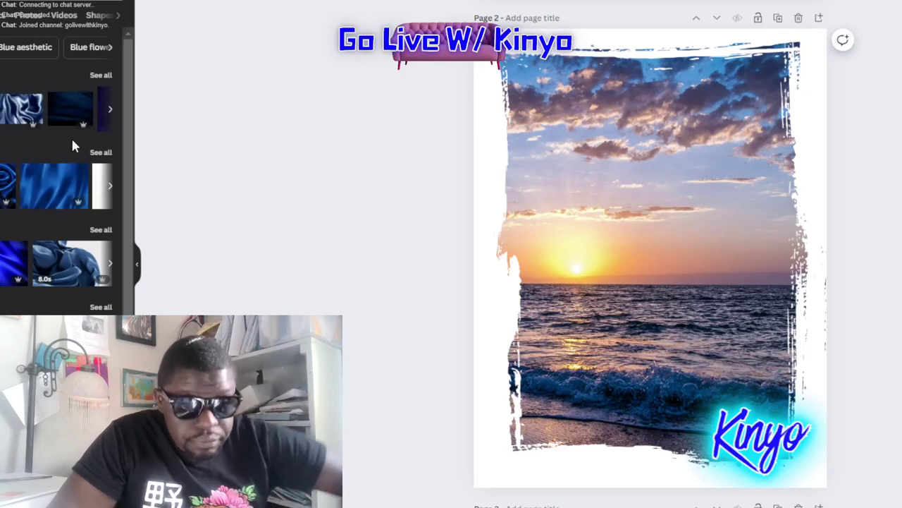
left_click(98, 235)
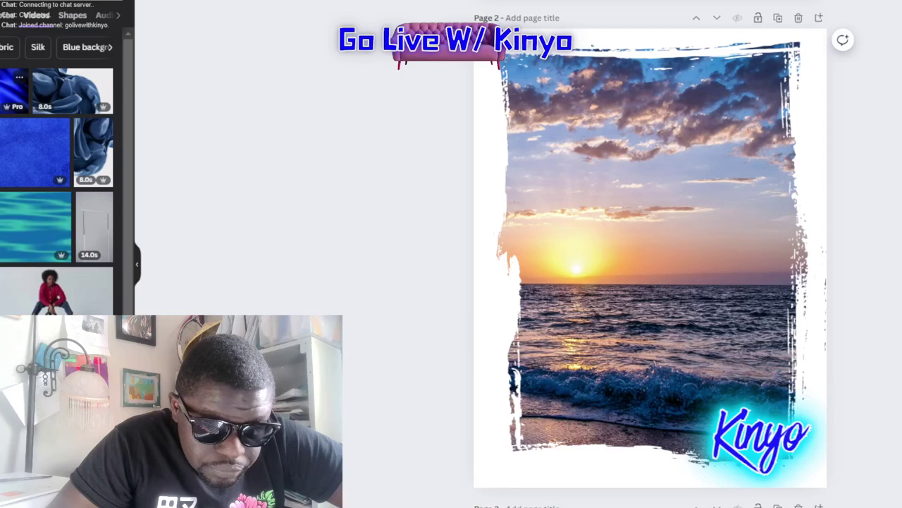
scroll(56, 176, "down", 2)
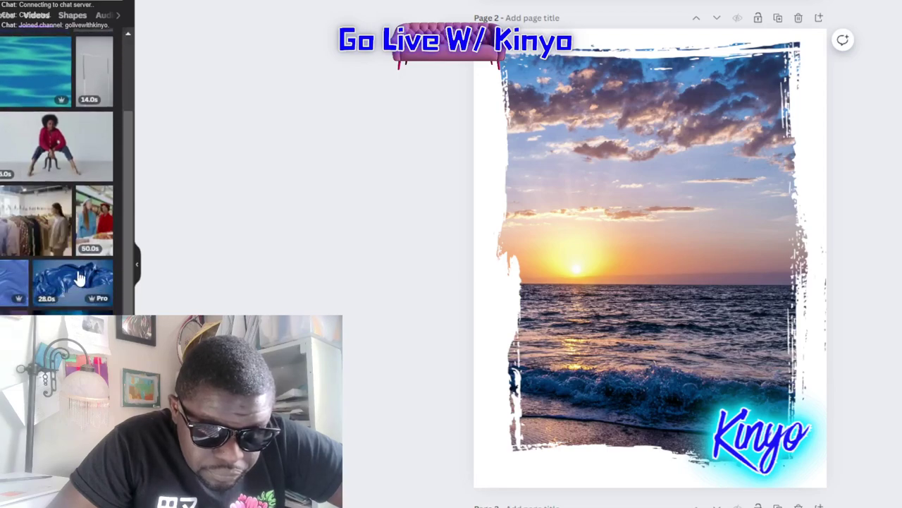
left_click(10, 15)
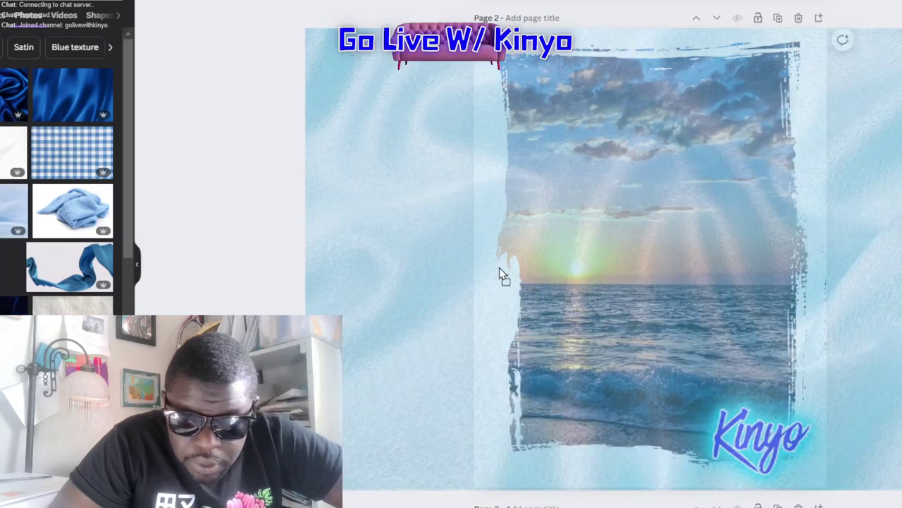
Put the light blue satin photo in the brush frame in place of the sunset photo.
left_click_drag(255, 242, 500, 266)
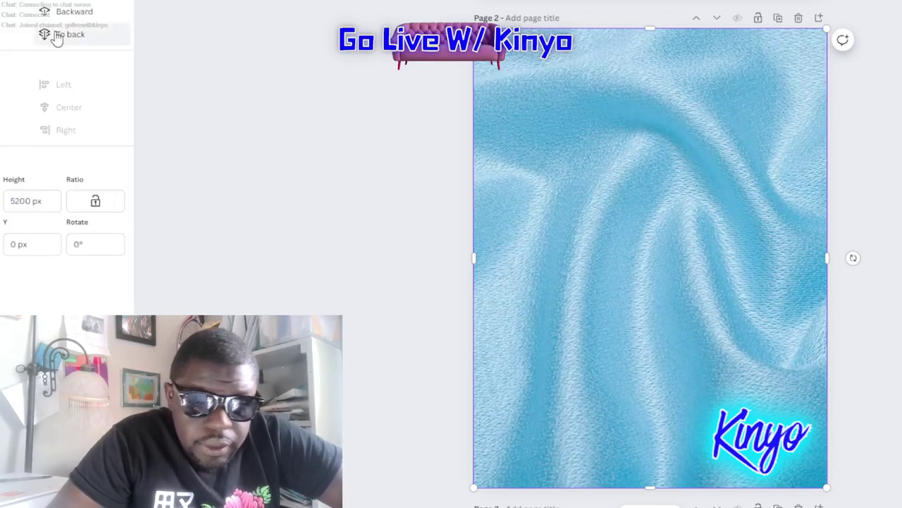
left_click(50, 34)
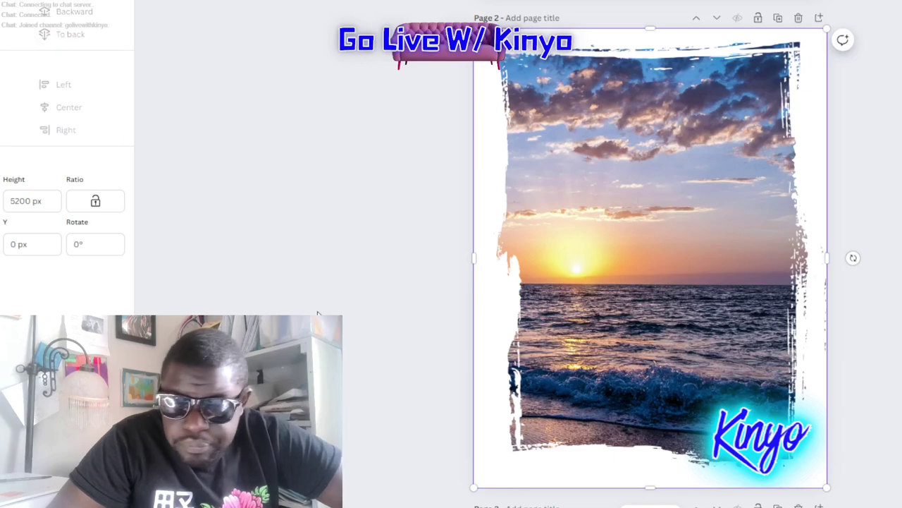
left_click(655, 211)
key("Delete")
left_click(255, 278)
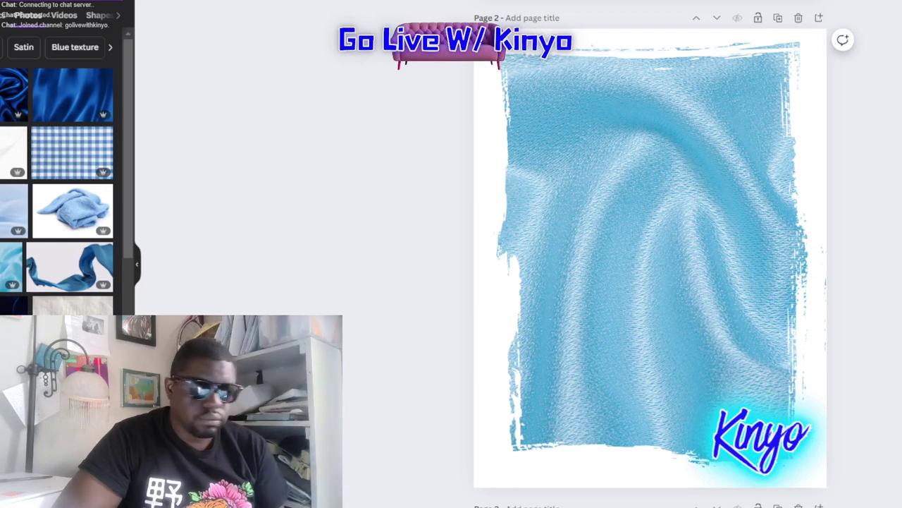
Search for 'boat', try a speedboat photo on the page, then remove it.
type("boat")
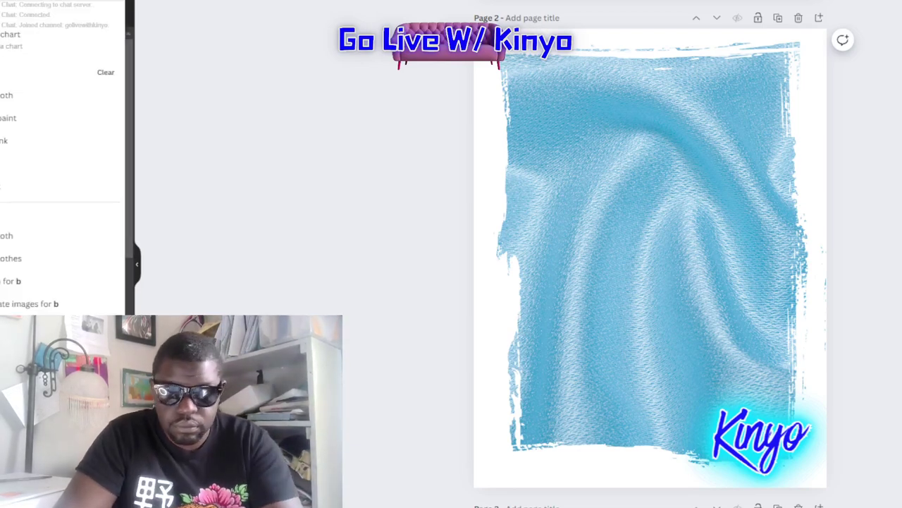
key("Return")
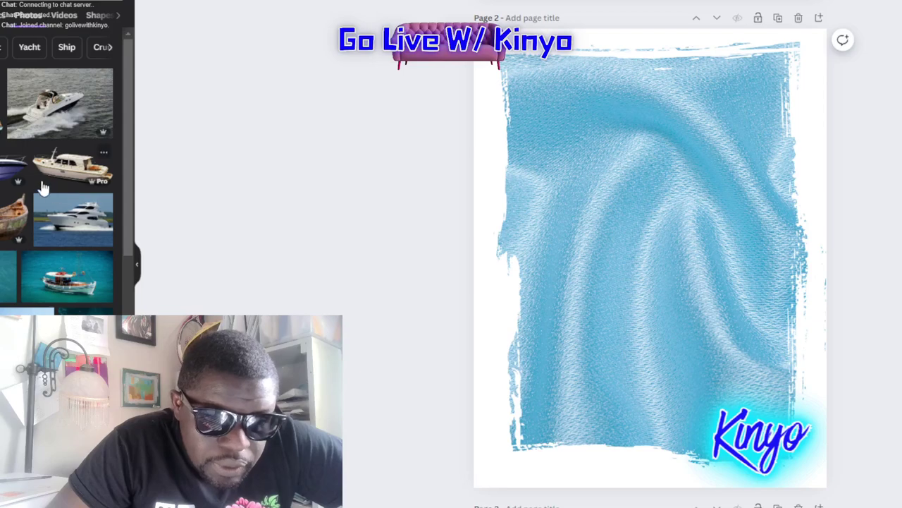
left_click(8, 181)
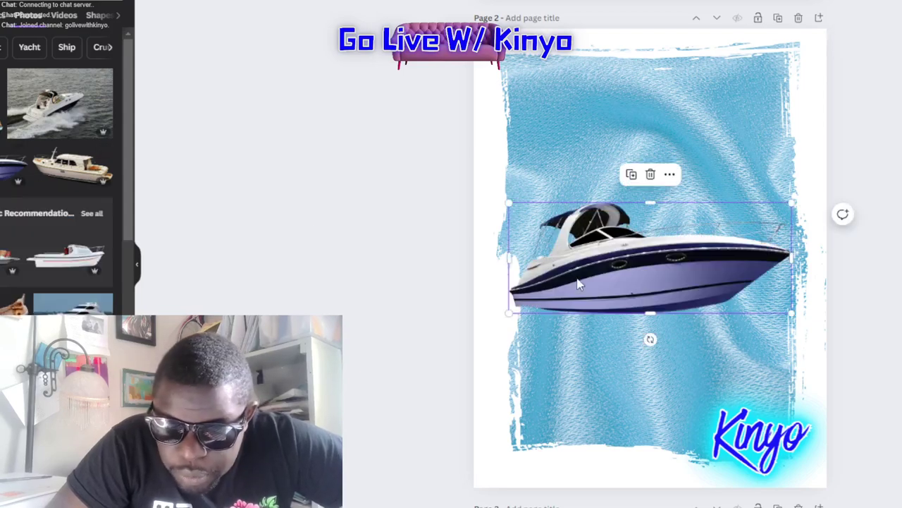
key("Delete")
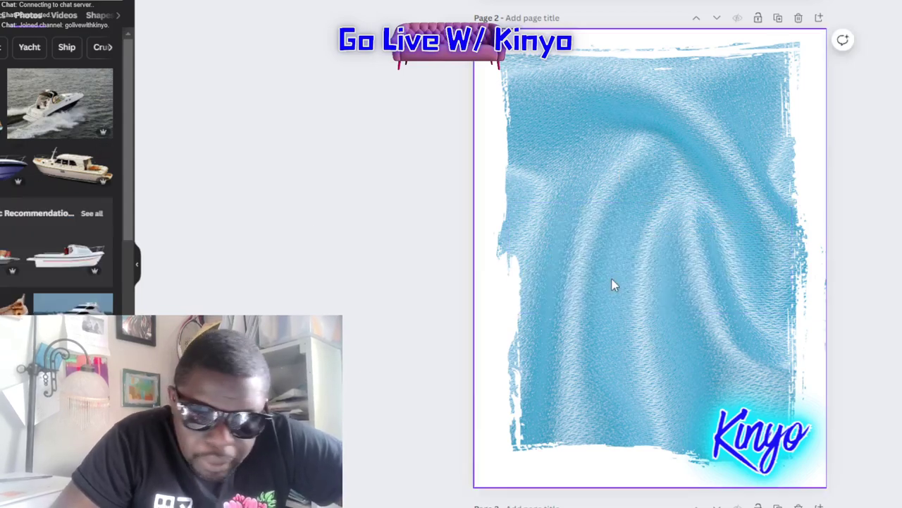
Add the white cruiser boat, shrink it, and centre it on the blue fabric.
left_click(68, 183)
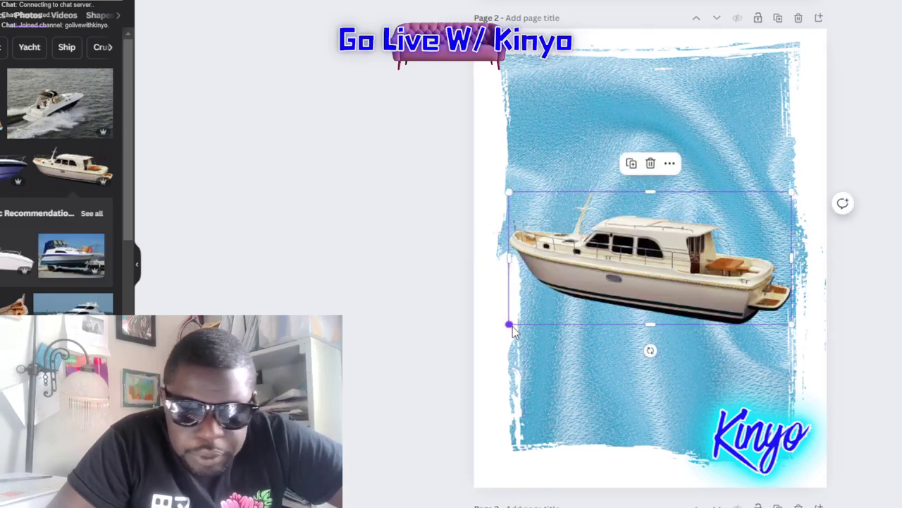
scroll(59, 173, "down", 3)
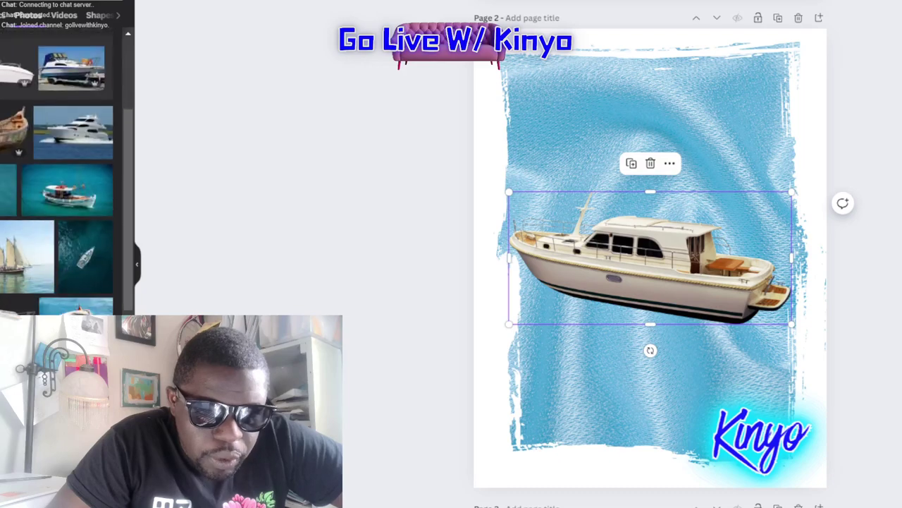
scroll(60, 173, "down", 5)
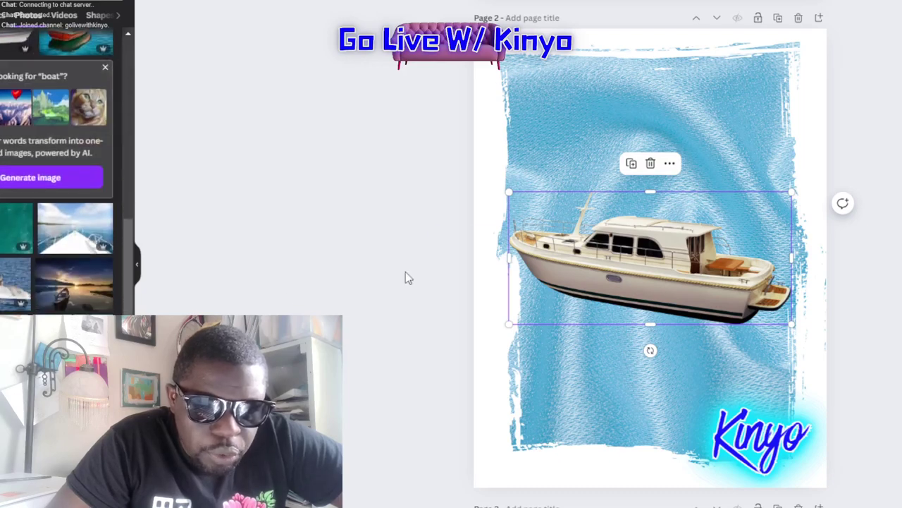
left_click_drag(506, 325, 605, 276)
left_click_drag(692, 233, 655, 241)
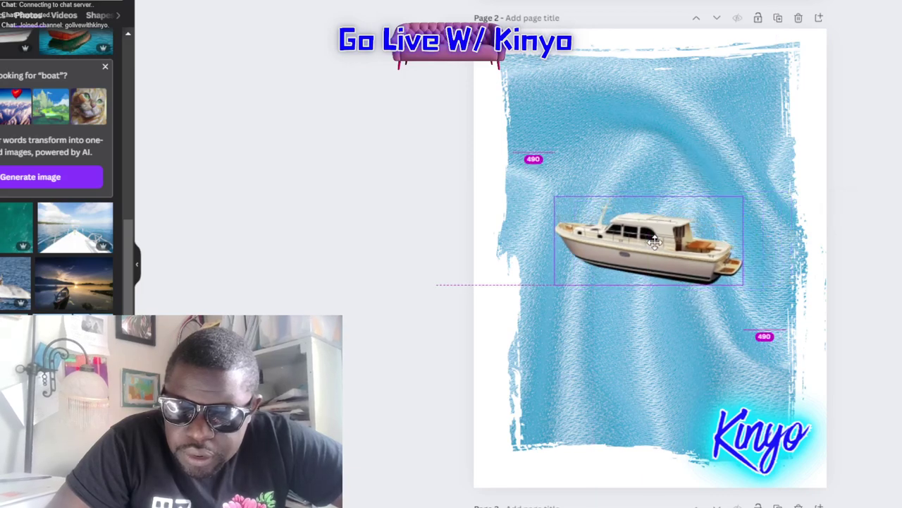
left_click(820, 248)
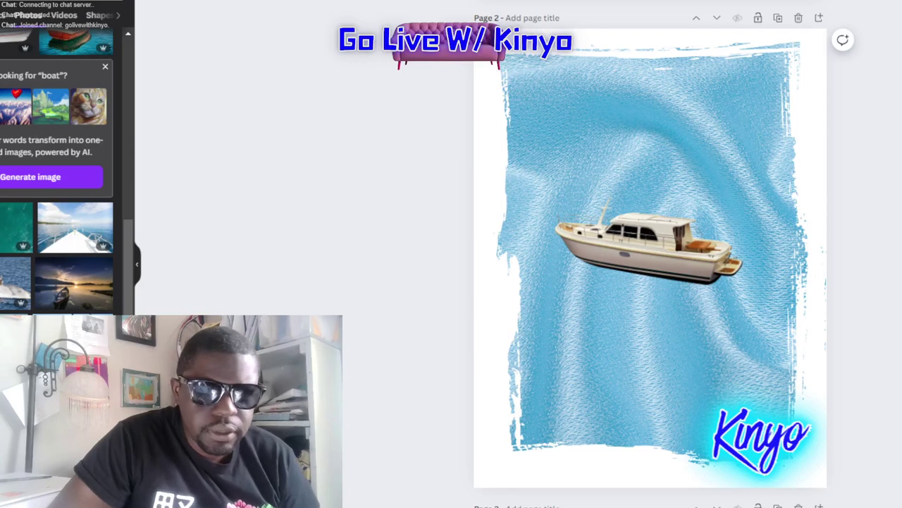
Search for 'diamond' and add a small diamond graphic after rejecting a large one.
type("diamond")
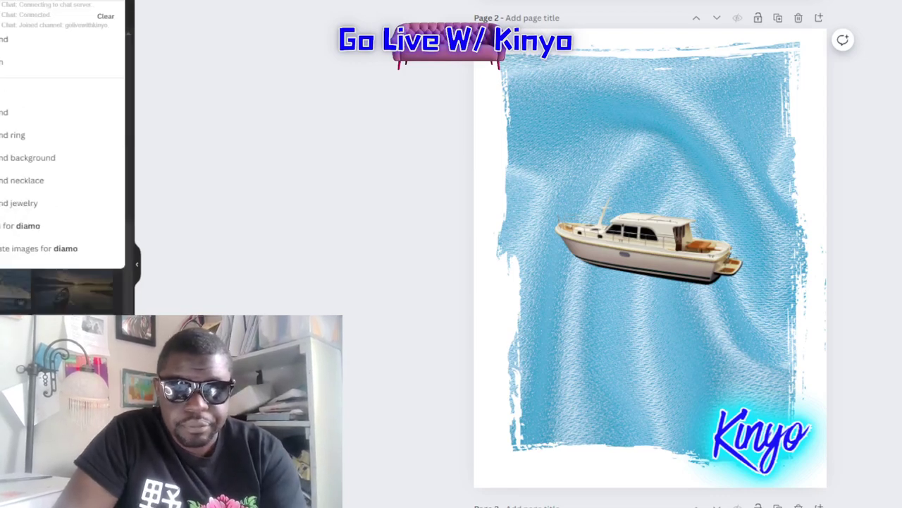
key("Return")
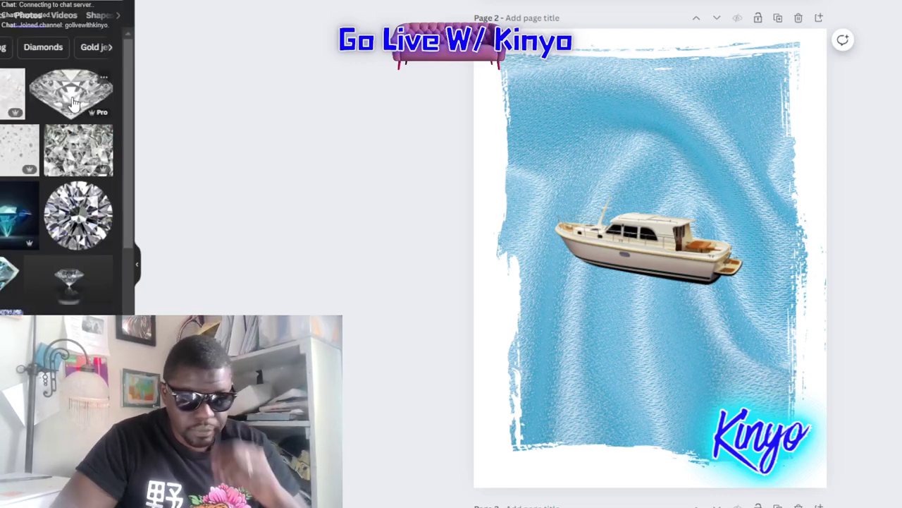
left_click(44, 111)
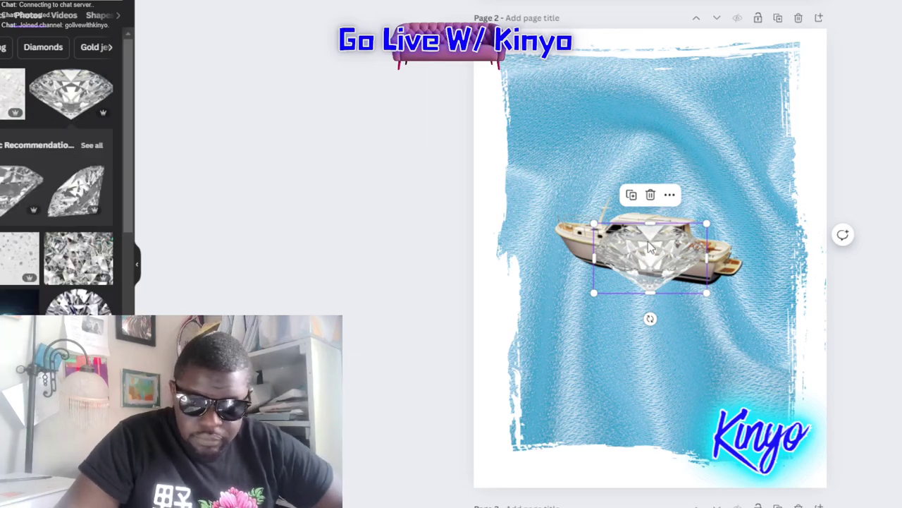
key("Delete")
left_click(23, 186)
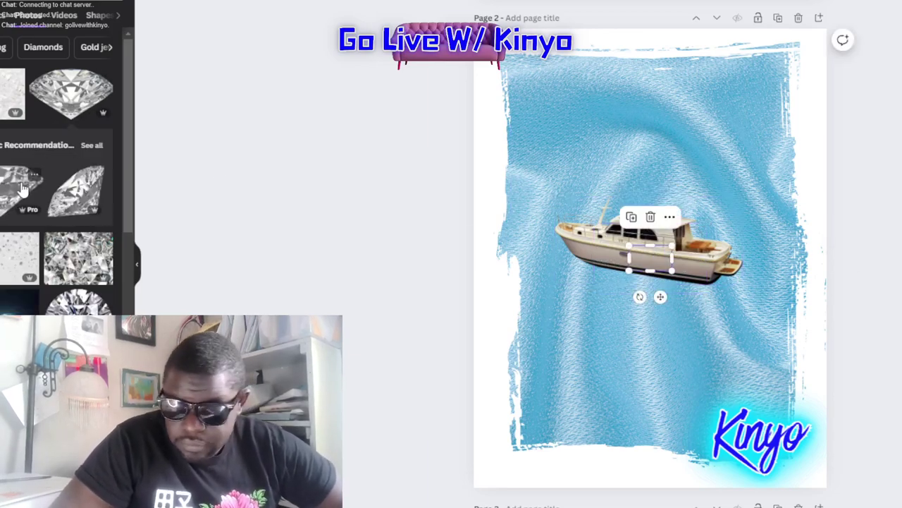
Rotate the diamond about 180°, then resize and place diamonds at the upper and lower left.
left_click_drag(639, 296, 660, 211)
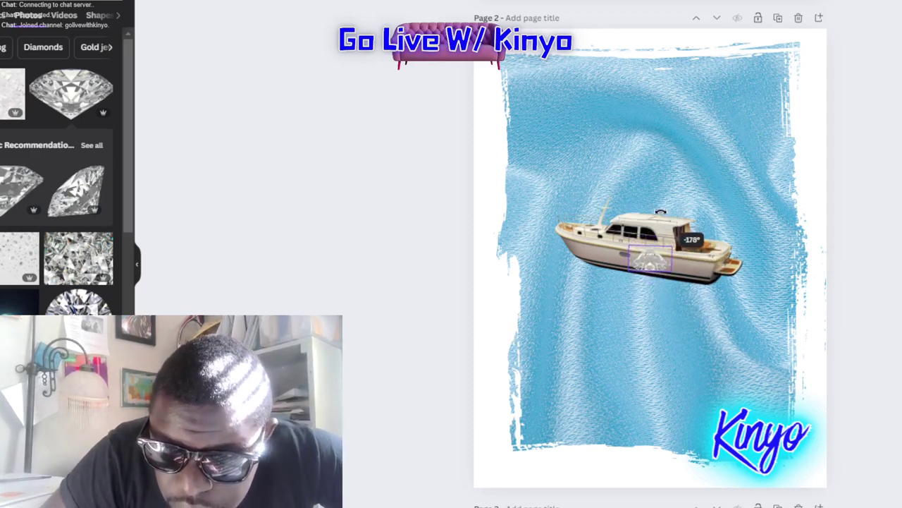
left_click_drag(660, 211, 660, 212)
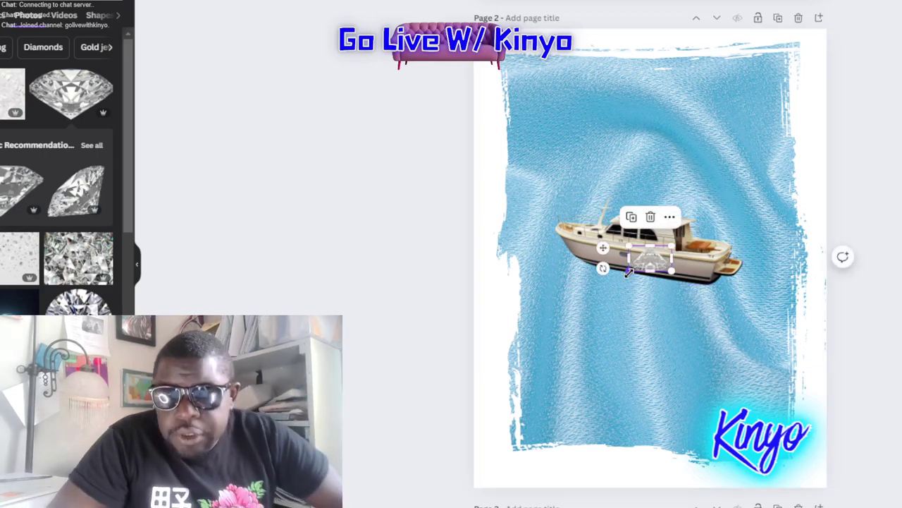
left_click_drag(629, 270, 594, 337)
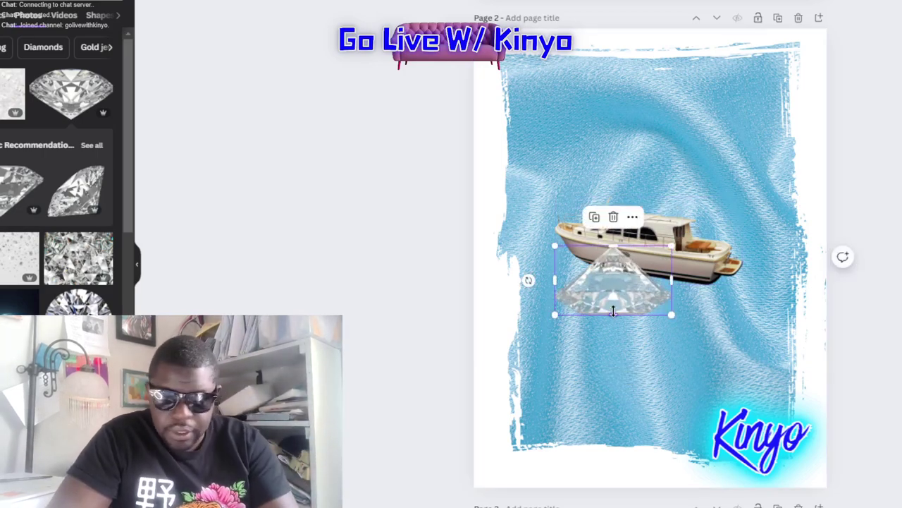
left_click_drag(619, 305, 583, 144)
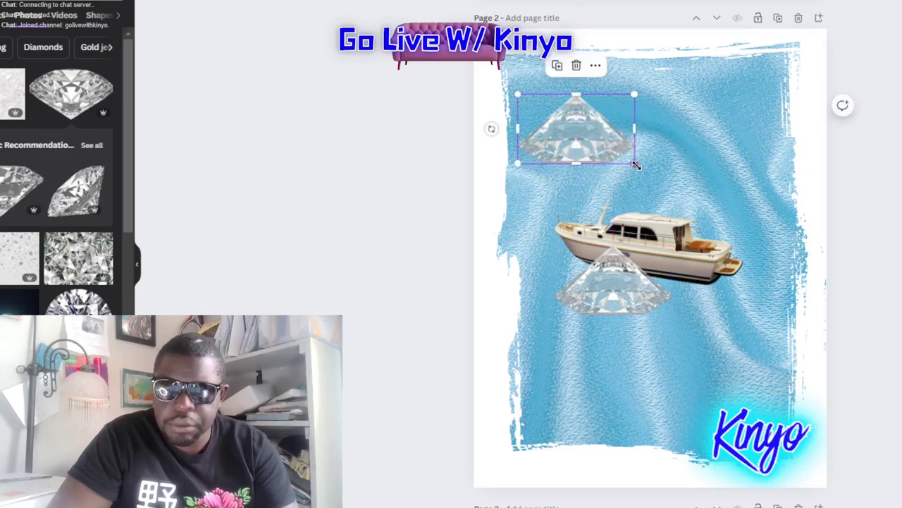
mouse_move(636, 168)
left_mouse_down()
mouse_move(604, 146)
mouse_move(734, 106)
mouse_move(721, 205)
mouse_move(709, 197)
mouse_move(726, 352)
mouse_move(572, 436)
mouse_move(568, 395)
left_mouse_up()
left_click_drag(608, 425, 576, 401)
Duplicate the middle diamond, shrink the copy at lower left, and nudge the upper-right diamond.
left_click(622, 280)
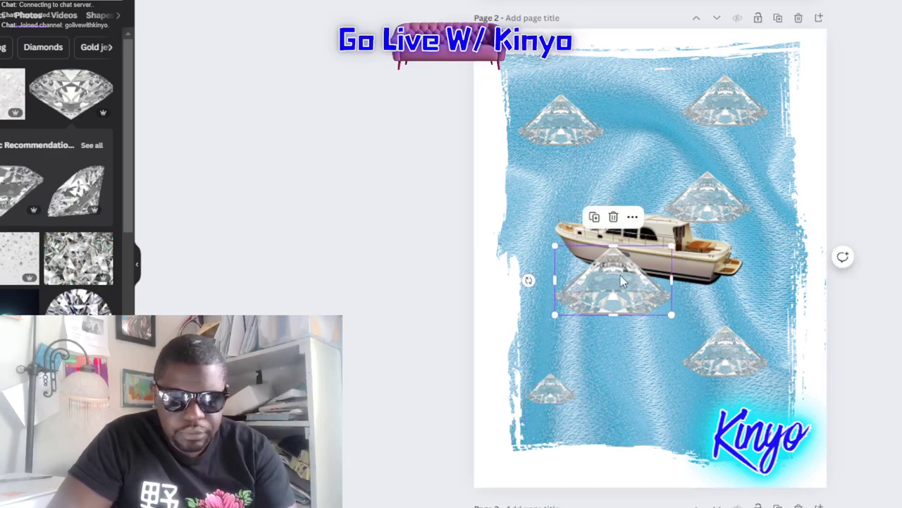
key("ctrl+d")
left_click_drag(622, 281, 591, 333)
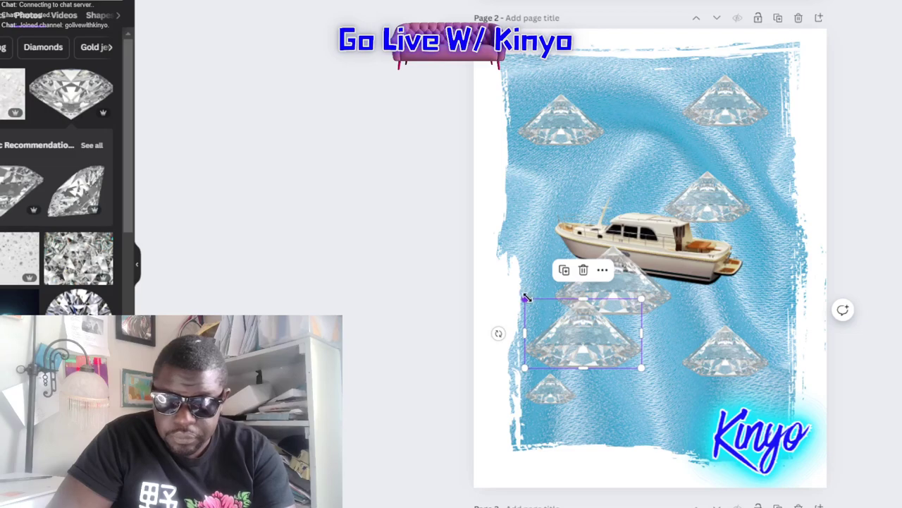
mouse_move(526, 297)
left_mouse_down()
mouse_move(605, 358)
mouse_move(595, 366)
left_mouse_up()
left_click(473, 388)
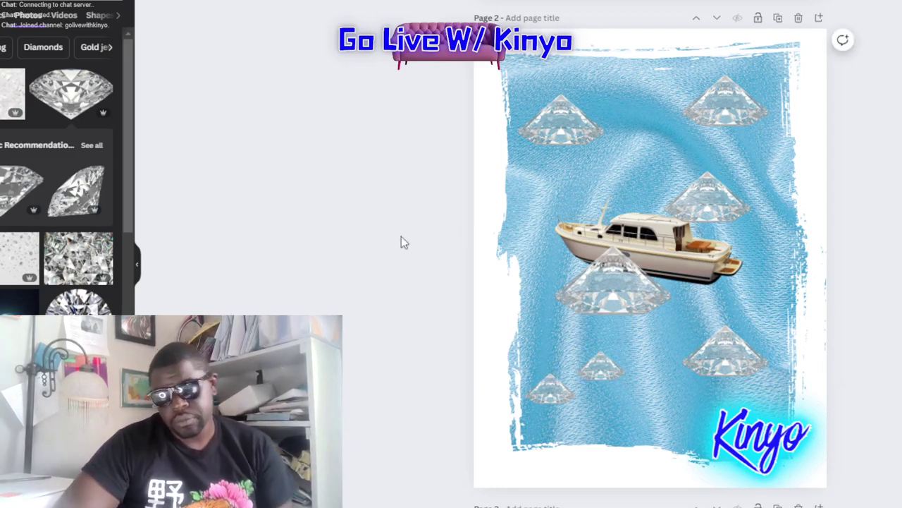
left_click_drag(696, 213, 691, 195)
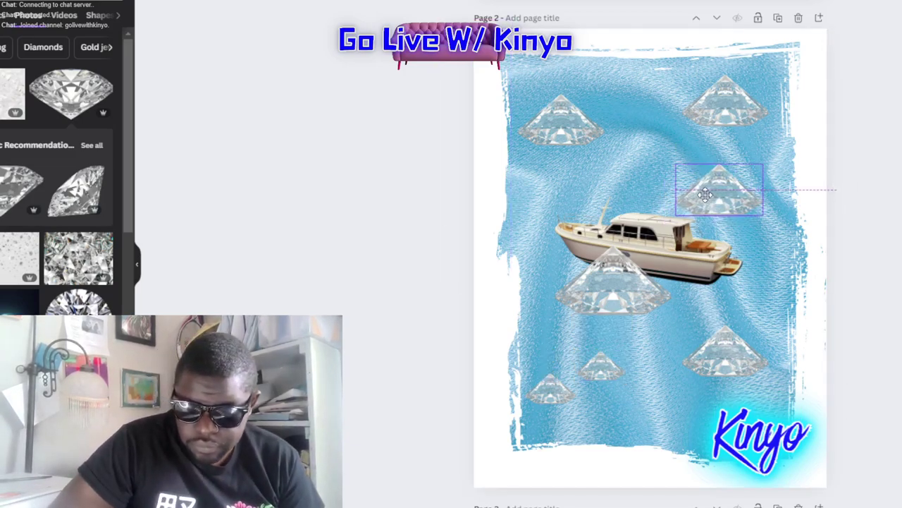
key("Escape")
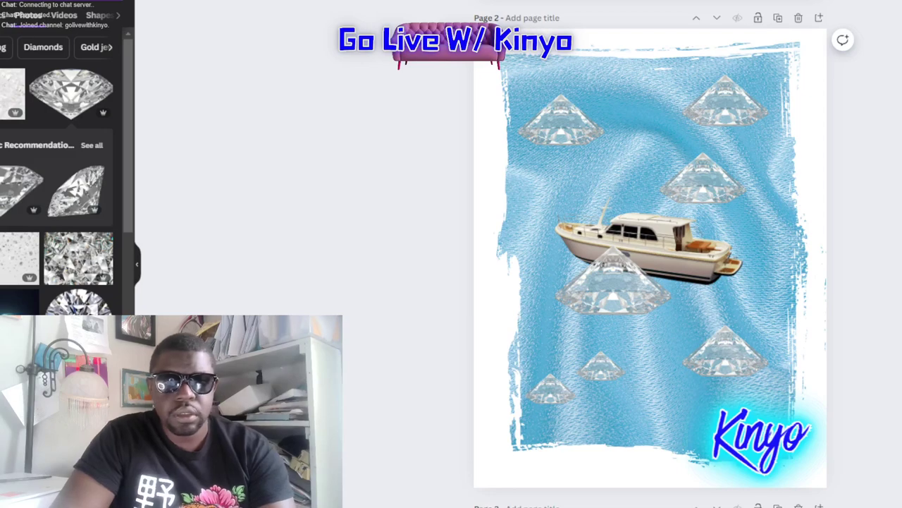
Search for 'cir' and try two white circles on the poster, deleting both.
type("cir")
key("Return")
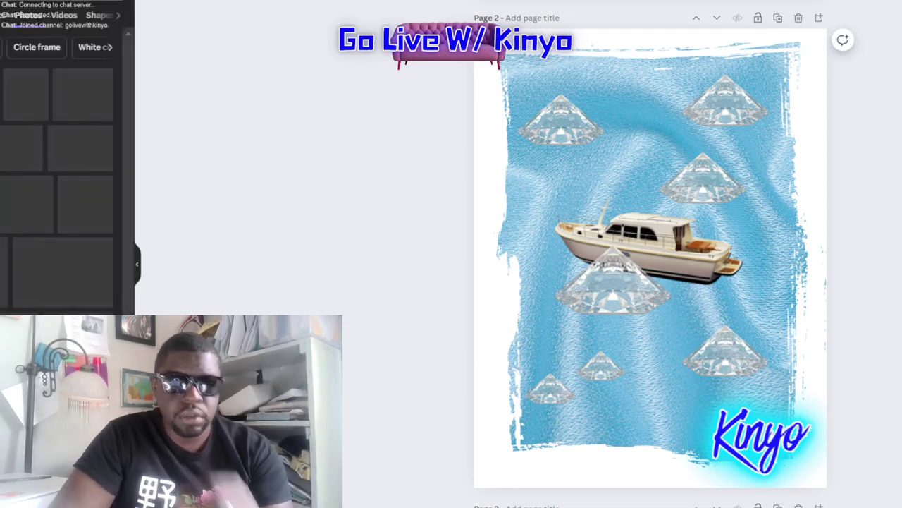
left_click(30, 91)
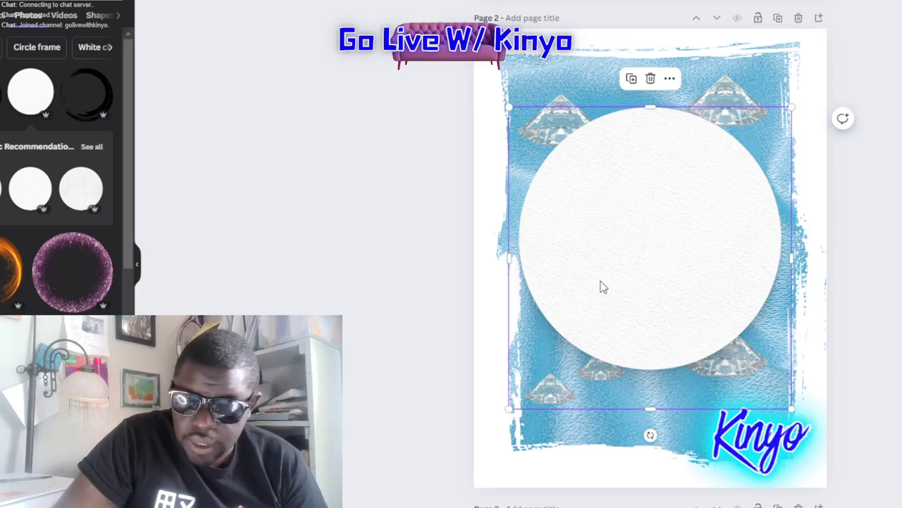
key("Delete")
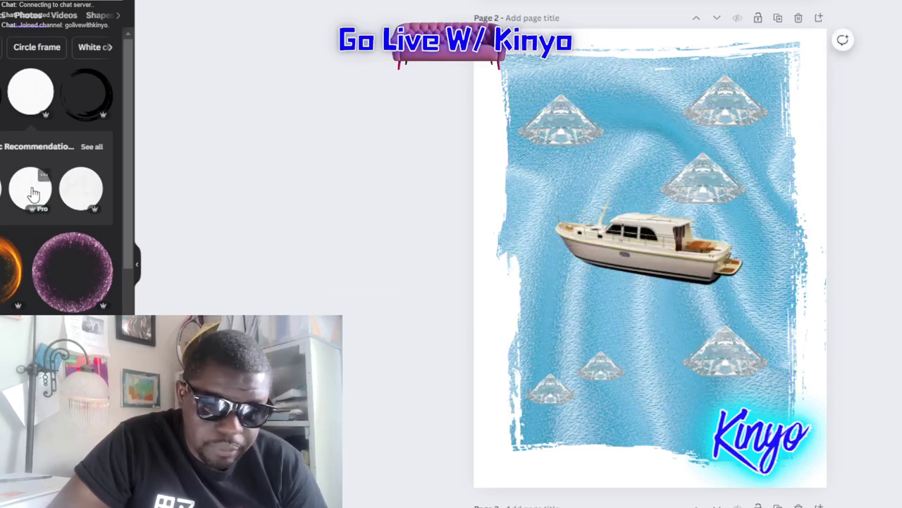
mouse_move(30, 188)
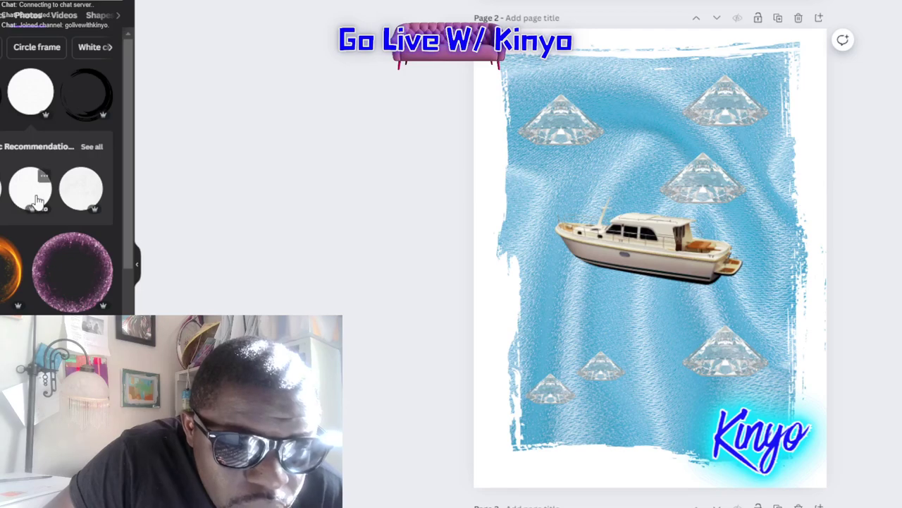
left_click(39, 200)
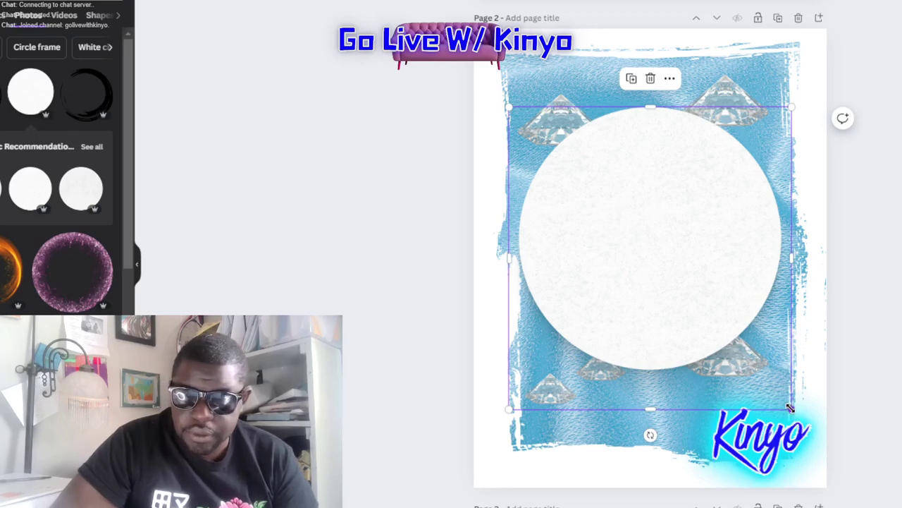
left_click_drag(790, 408, 675, 285)
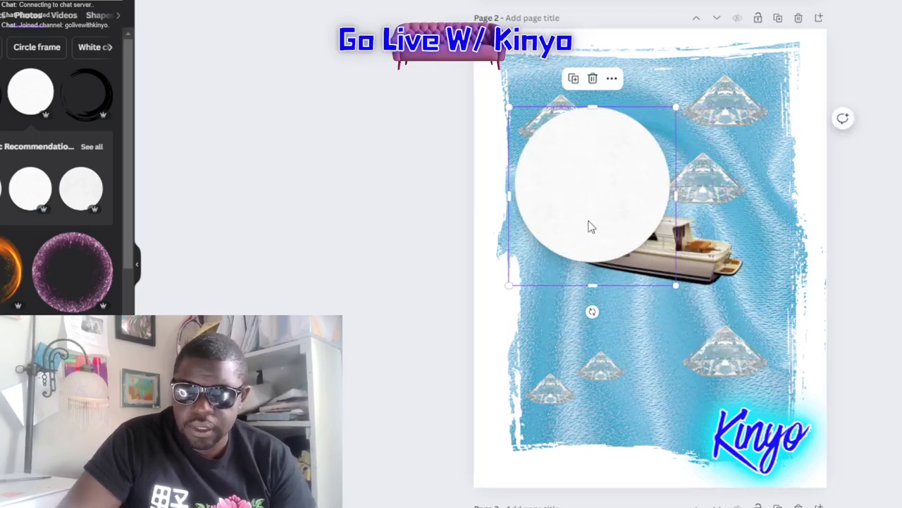
key("Delete")
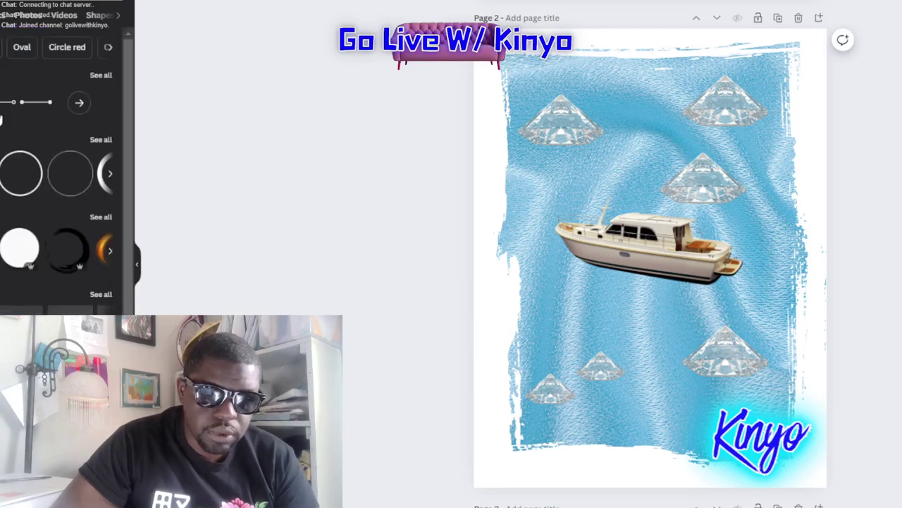
Add a cyan circle, shrink it, and place it over the boat's cabin.
left_click(21, 172)
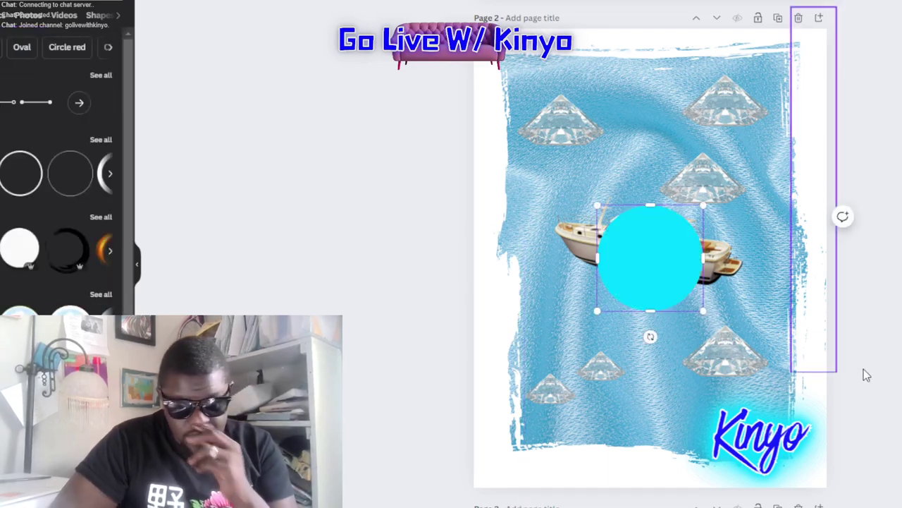
left_click_drag(663, 269, 653, 228)
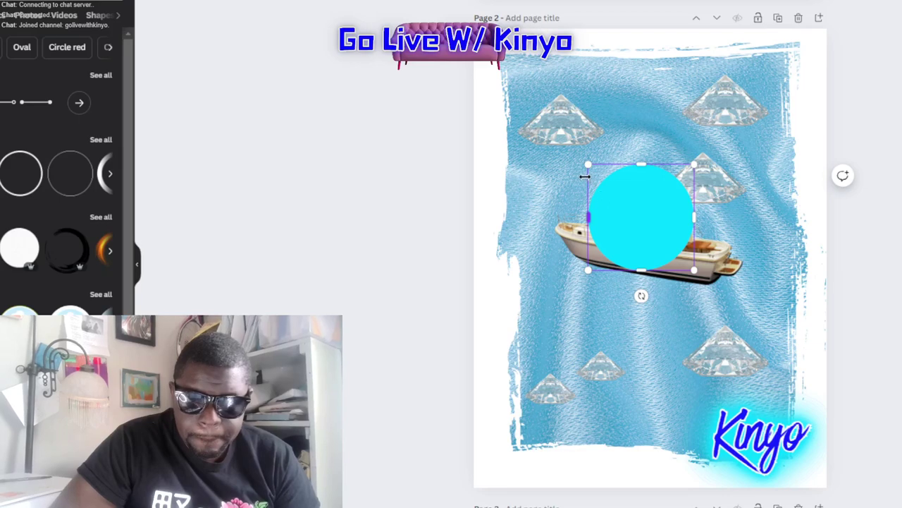
mouse_move(586, 163)
left_mouse_down()
mouse_move(655, 209)
mouse_move(630, 199)
left_mouse_up()
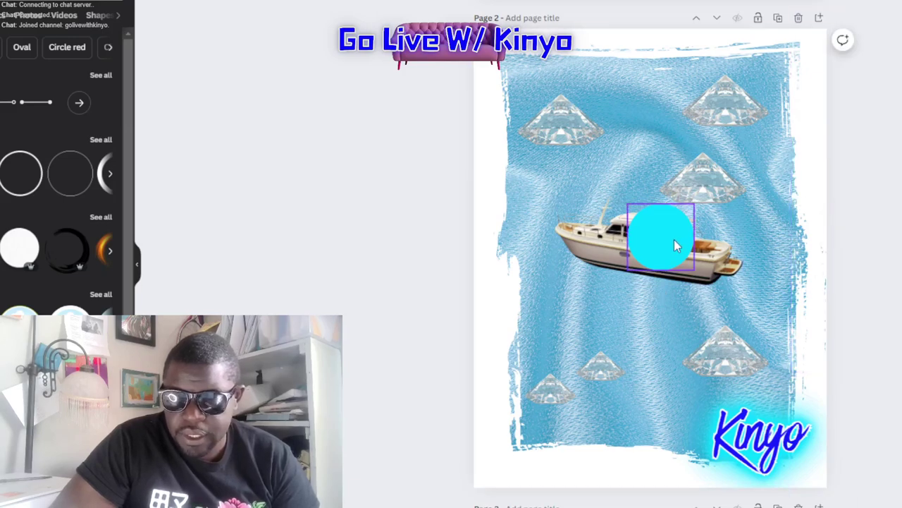
left_click_drag(675, 244, 657, 209)
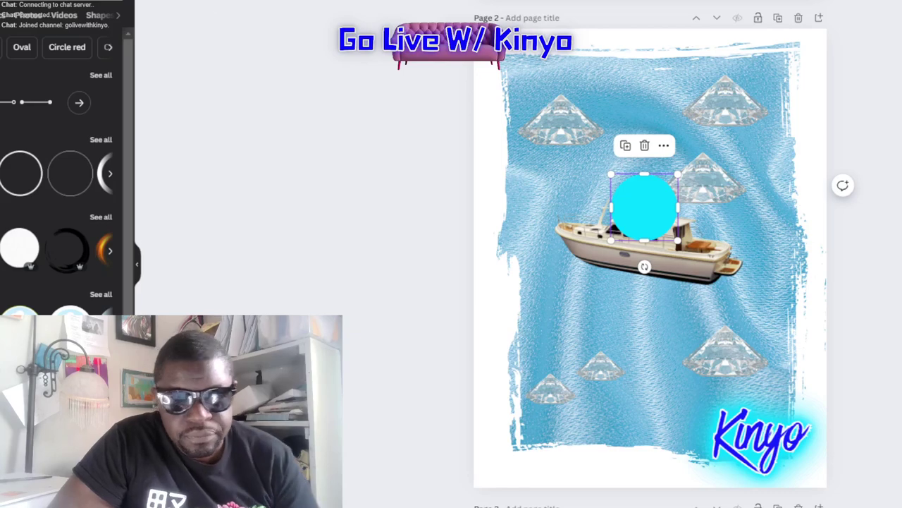
Recolour the circle a bright green using the custom colour picker.
left_click(184, 2)
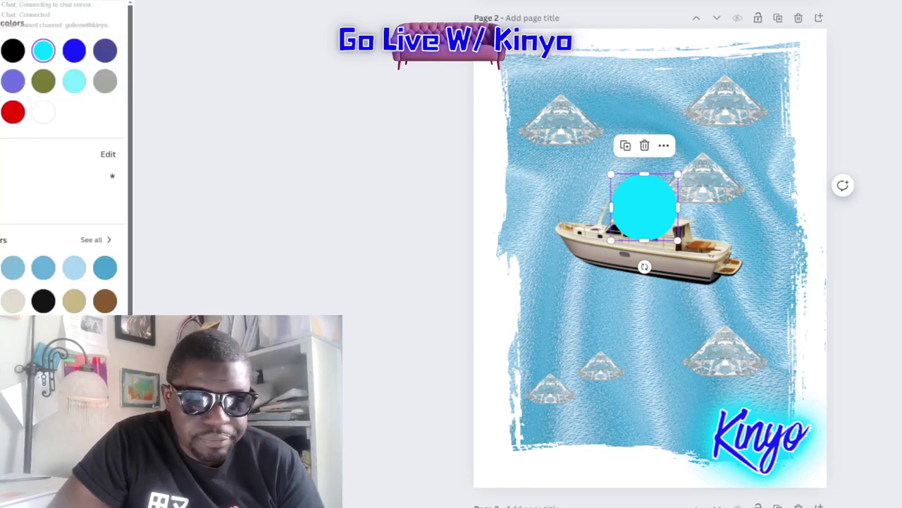
left_click(1, 51)
left_click(6, 175)
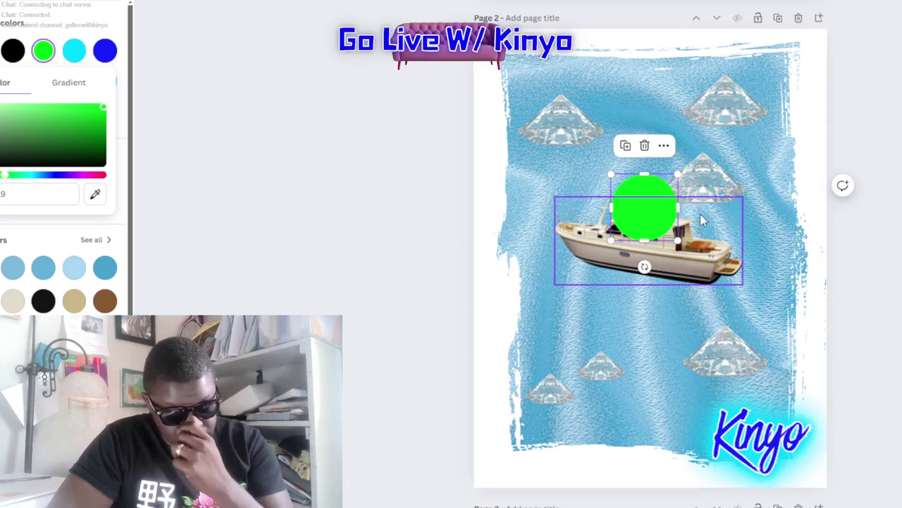
left_click(82, 120)
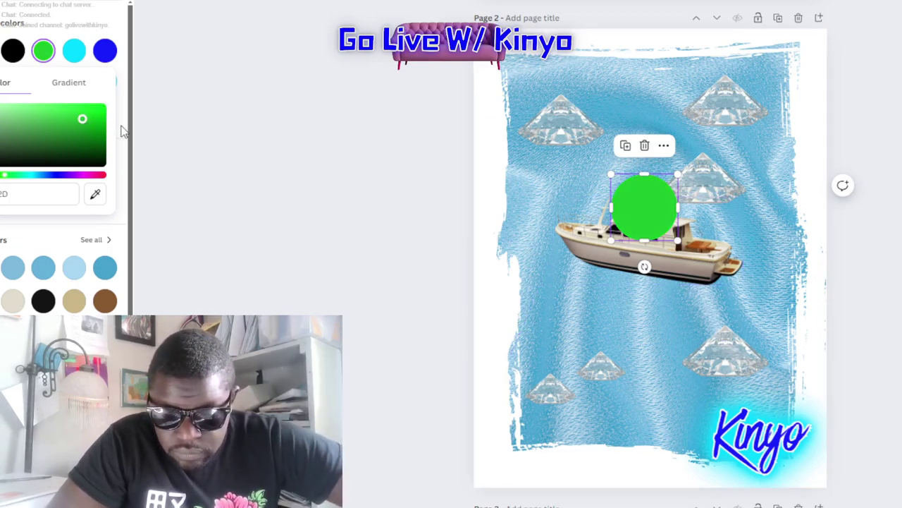
left_click(64, 115)
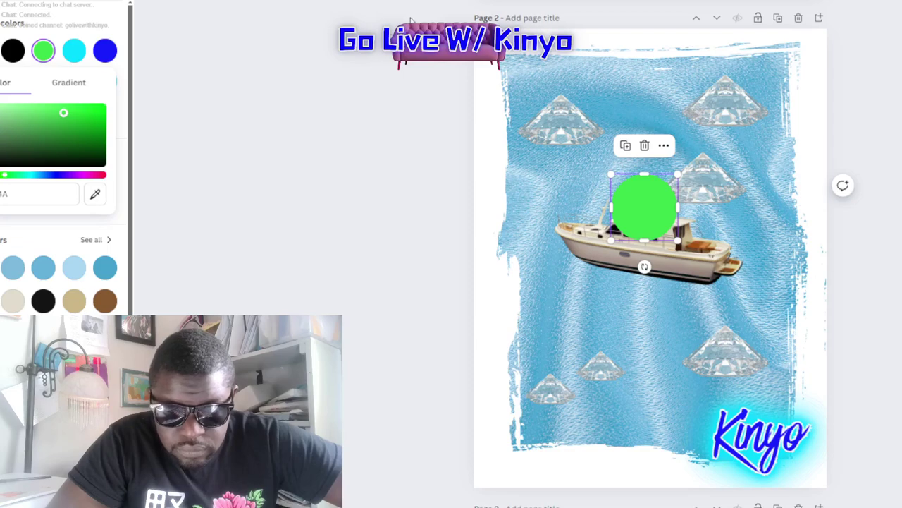
key("Escape")
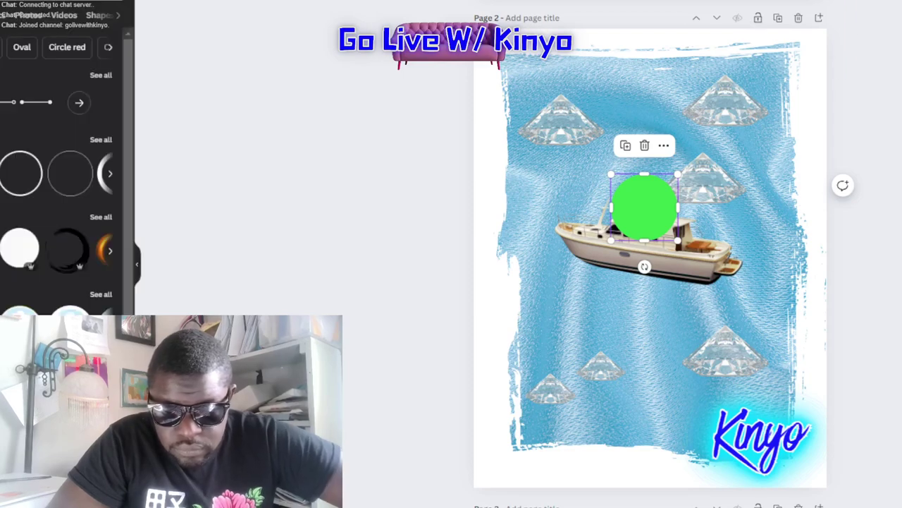
key("Escape")
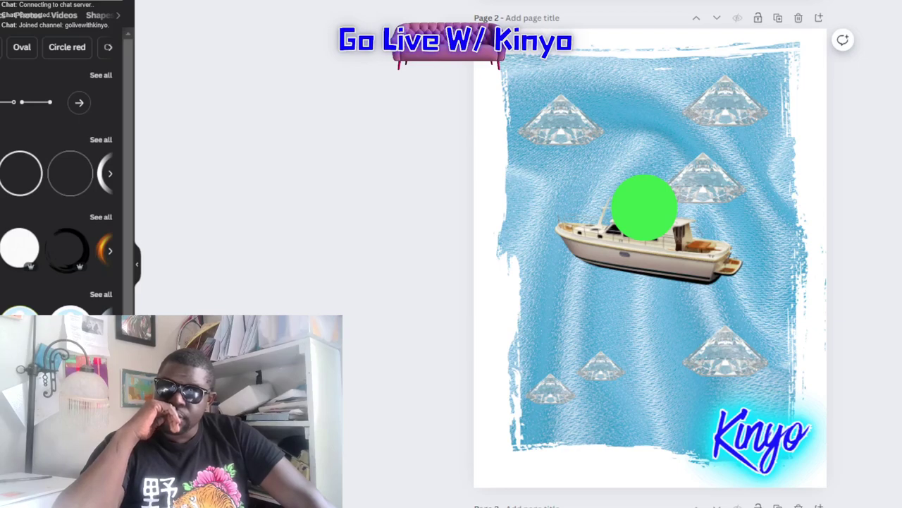
left_click(649, 214)
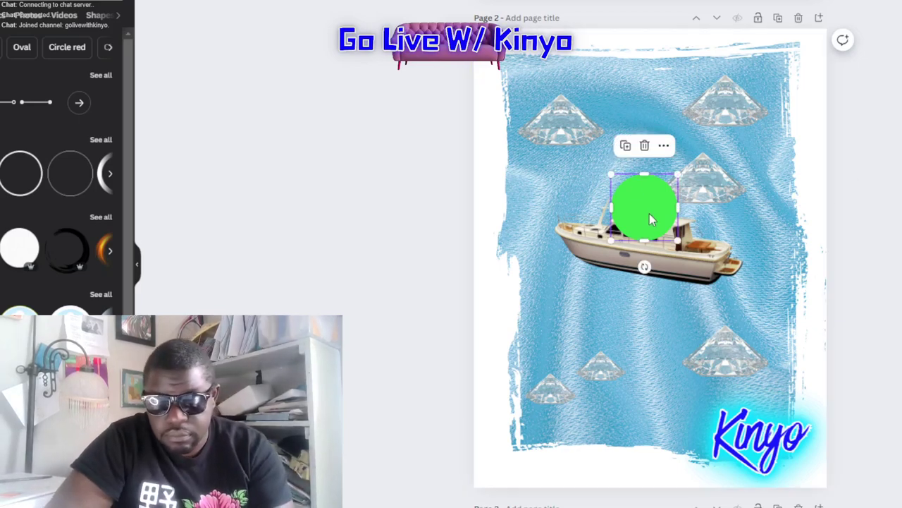
Resize the green circle to 86×86 and adjust the size and position of the small red dot on it.
mouse_move(676, 241)
left_mouse_down()
mouse_move(627, 197)
mouse_move(661, 246)
left_mouse_up()
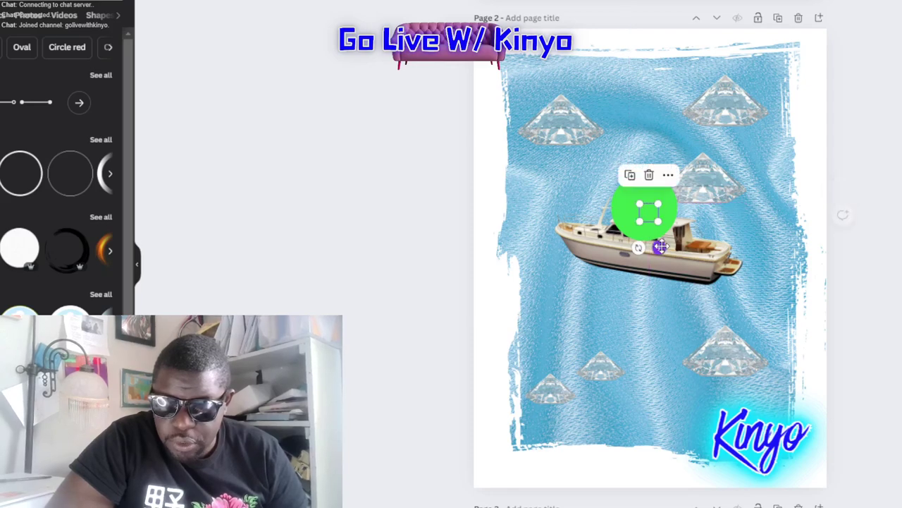
left_click_drag(640, 204, 642, 207)
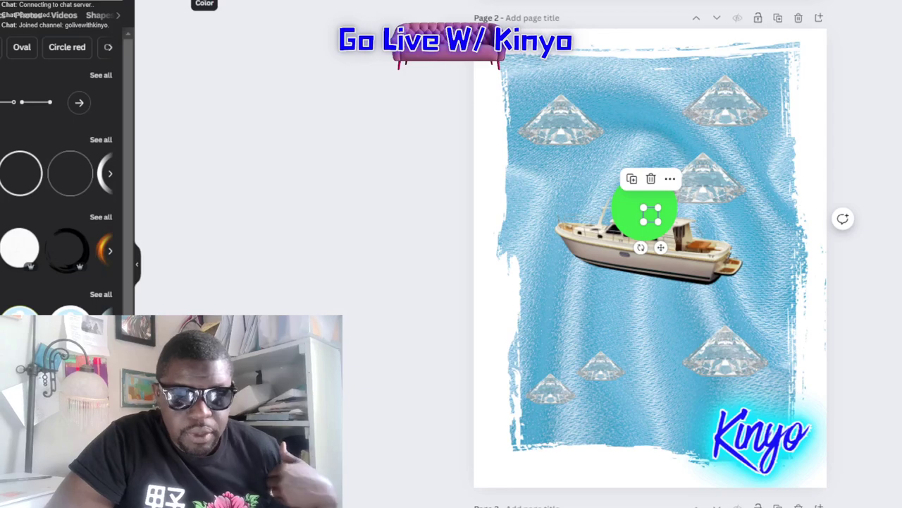
left_click(203, 2)
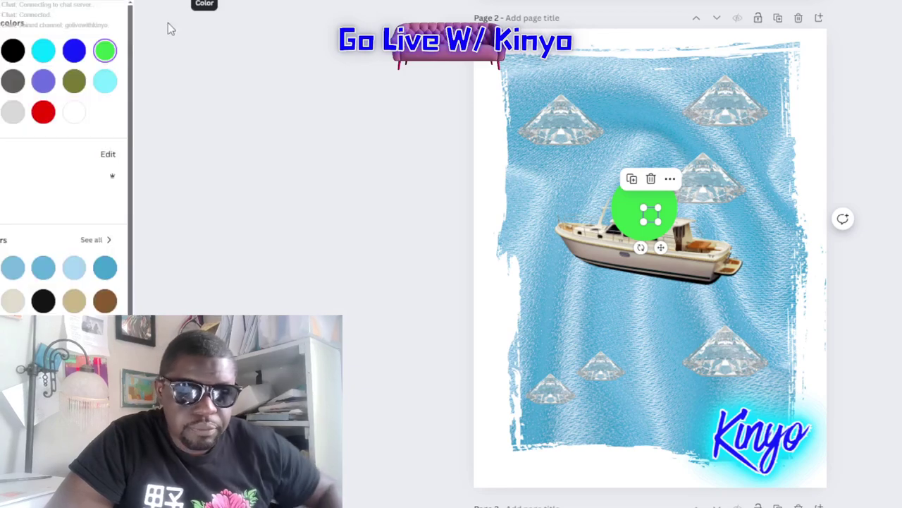
left_click(447, 300)
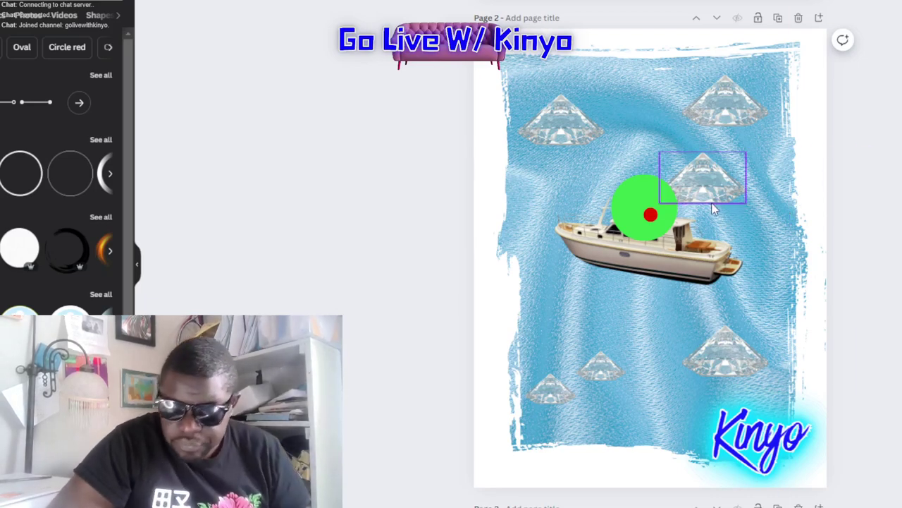
left_click(651, 219)
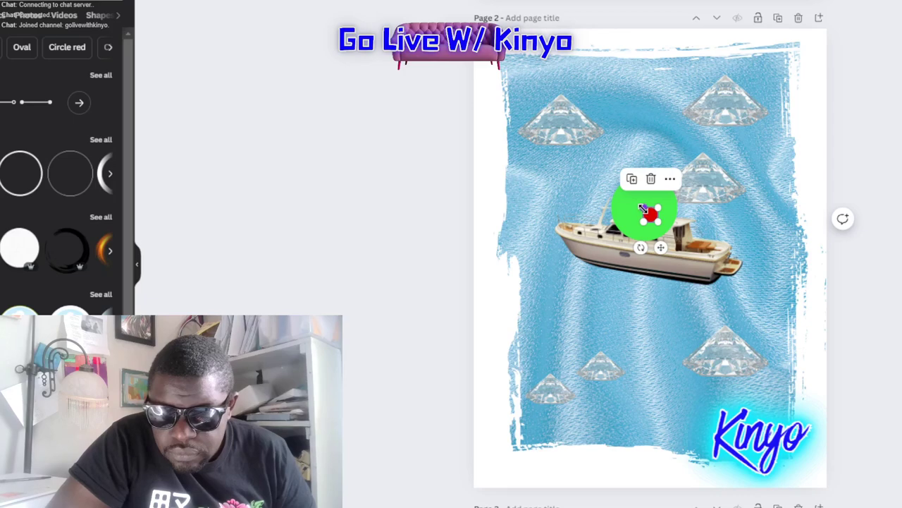
left_click_drag(643, 210, 647, 212)
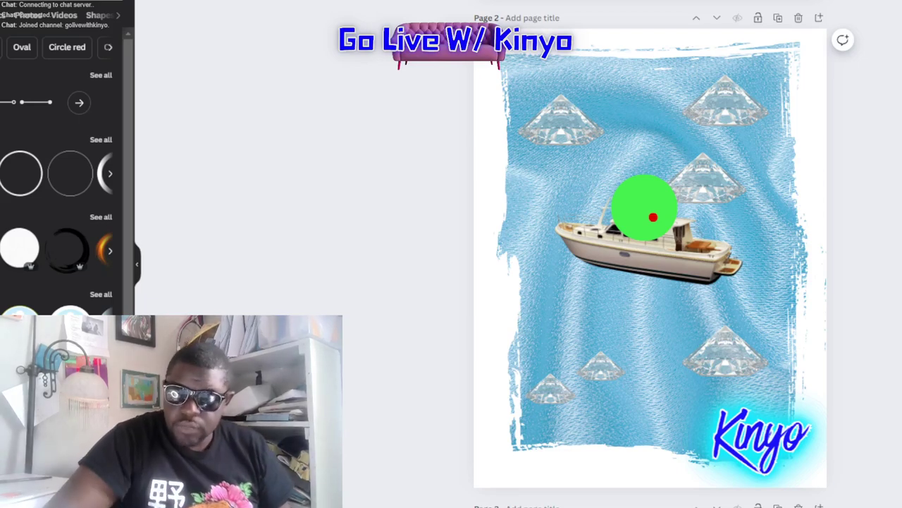
left_click(654, 220)
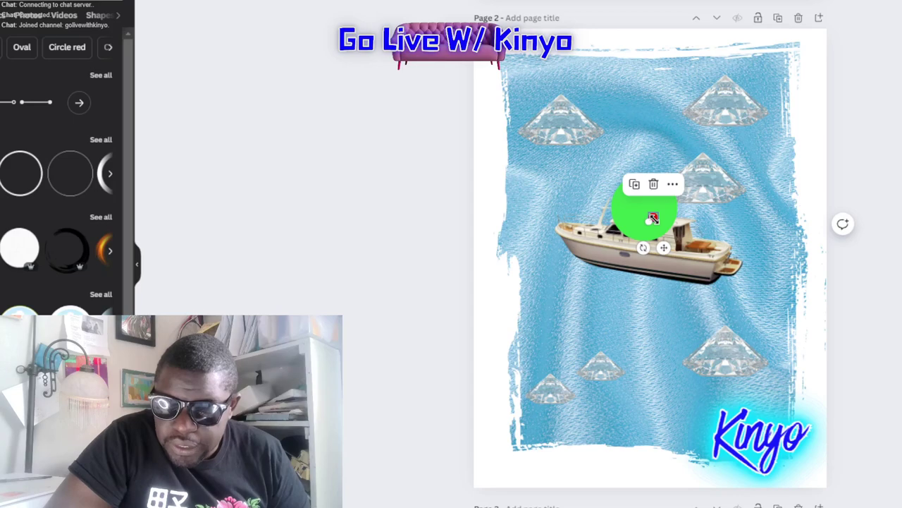
left_click_drag(652, 220, 652, 217)
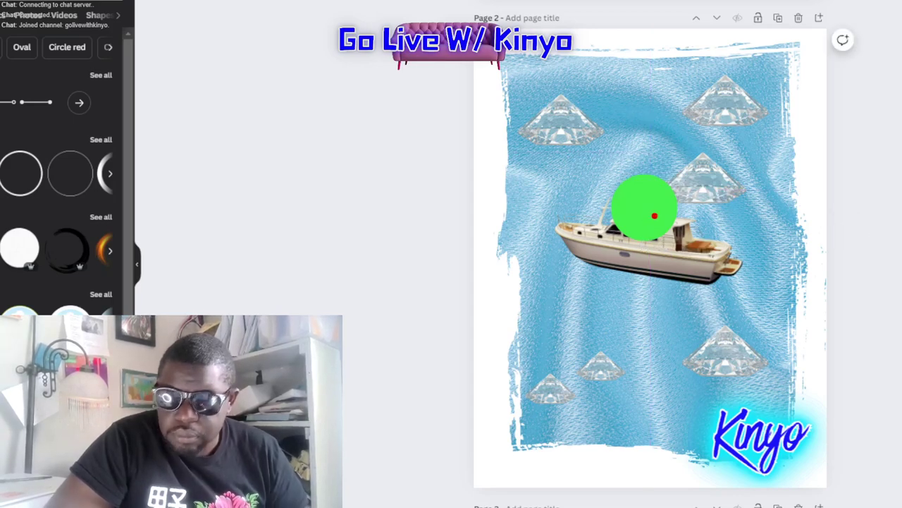
key("Escape")
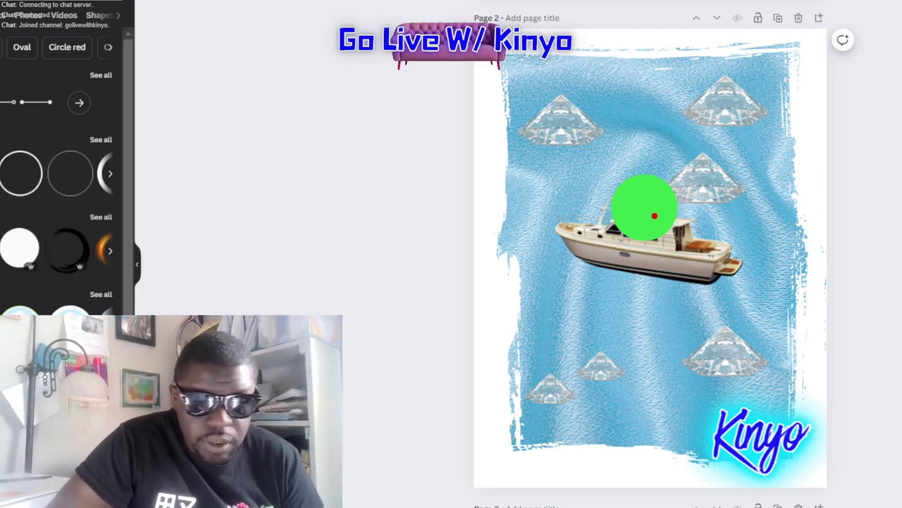
Add a white circle in the poster's lower-left, keeping it in front of the background.
left_click(20, 311)
left_click_drag(644, 247, 595, 357)
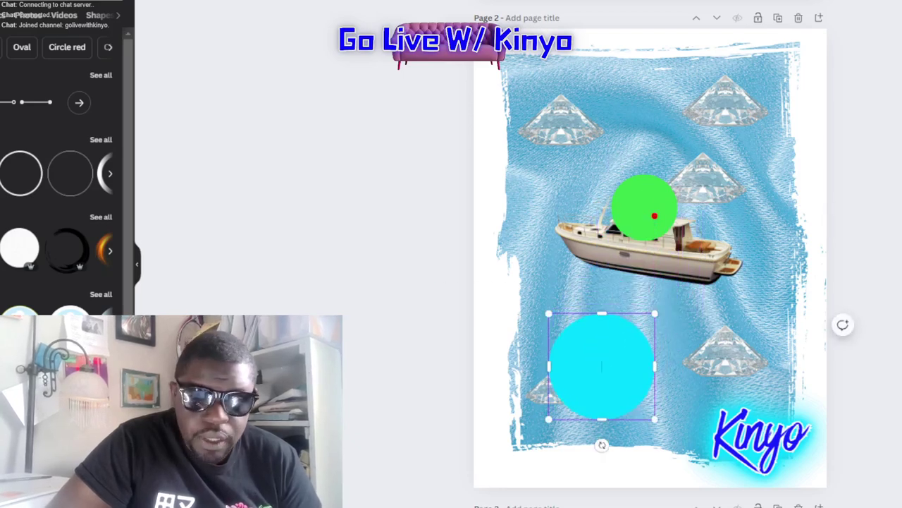
left_click(203, 1)
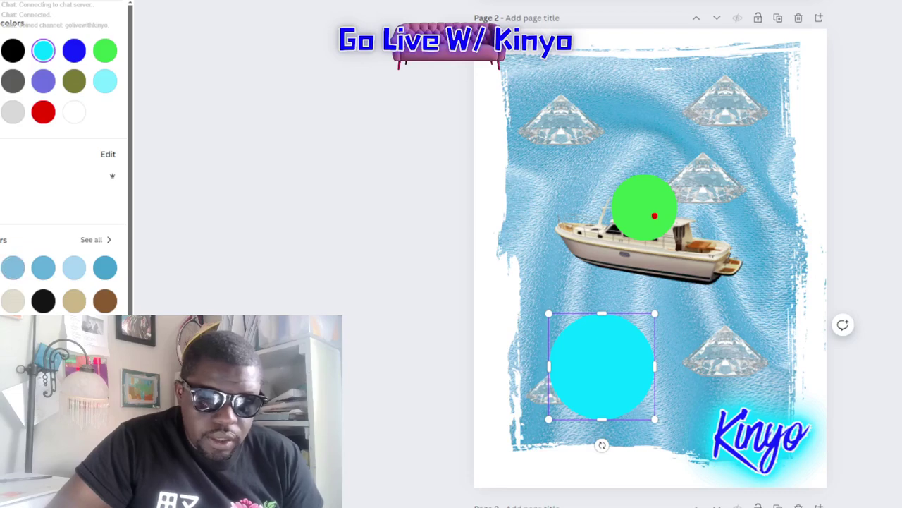
left_click(74, 112)
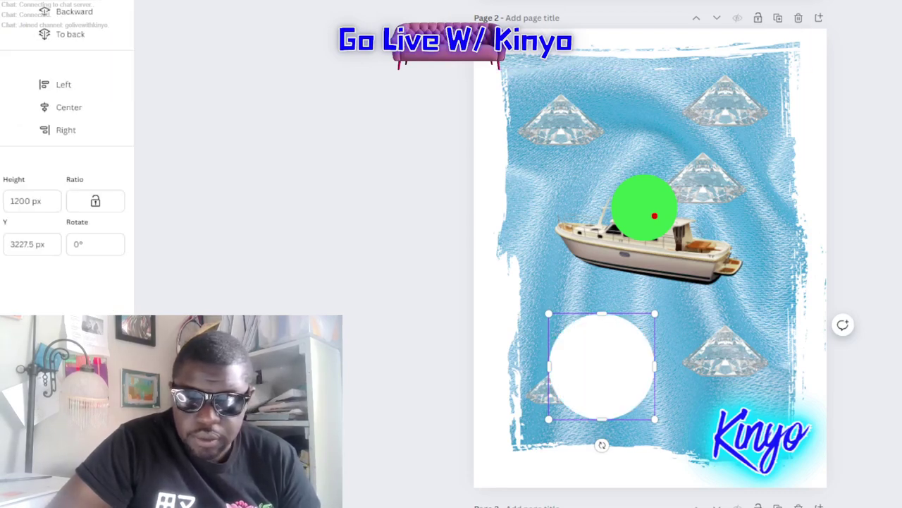
left_click(79, 39)
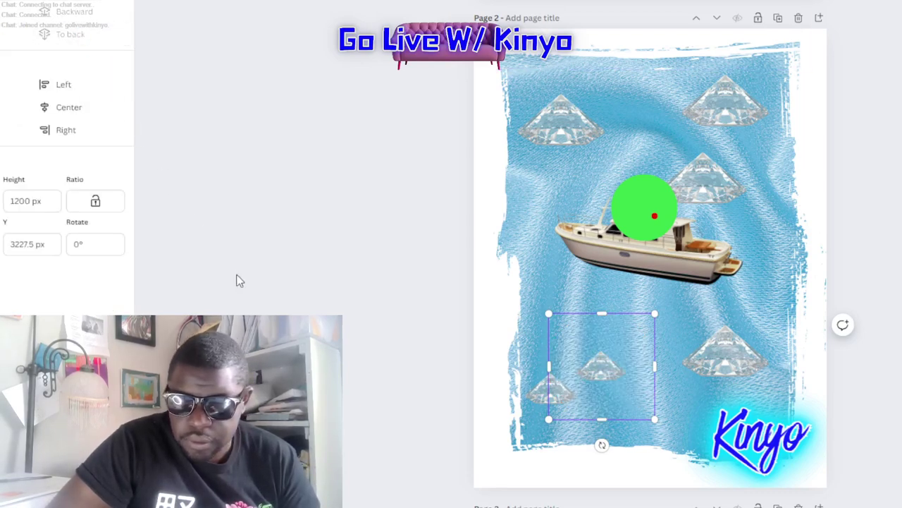
key("ctrl+z")
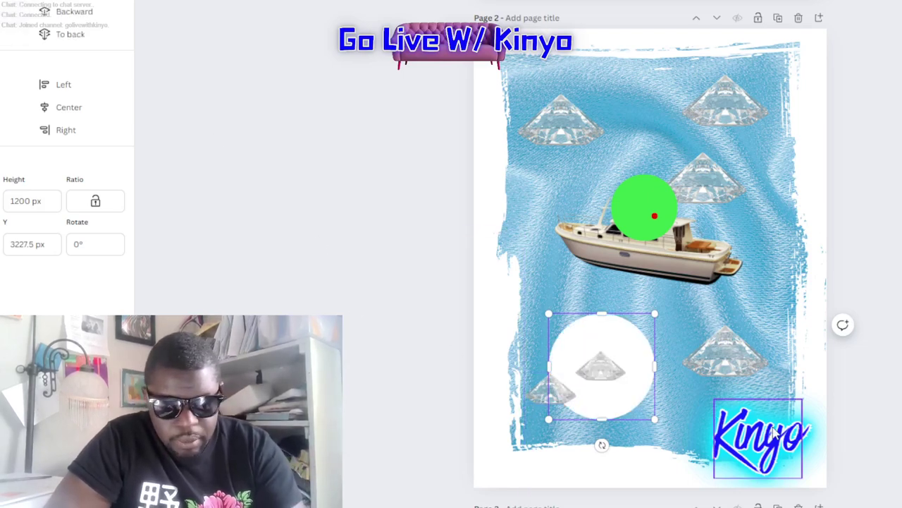
left_click_drag(599, 352, 601, 364)
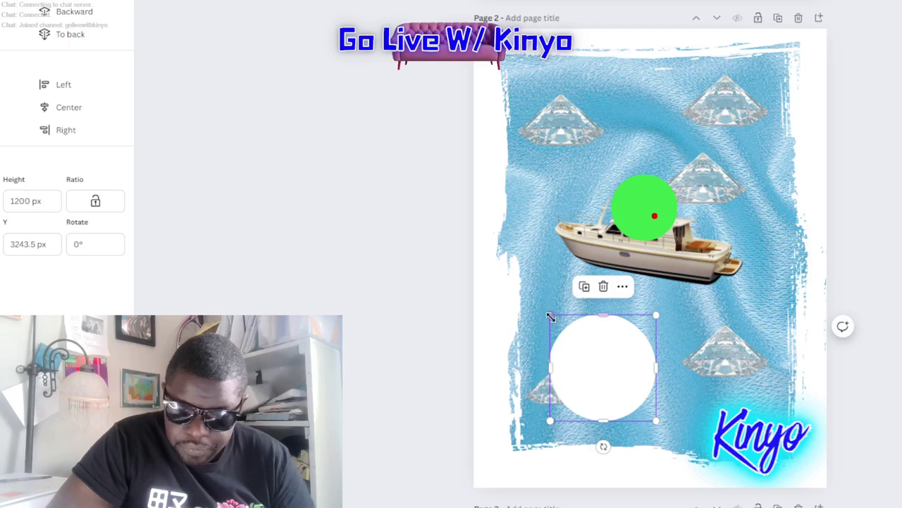
Shrink a circle into a small grey dot near the white circle's bottom edge.
left_click_drag(550, 315, 640, 408)
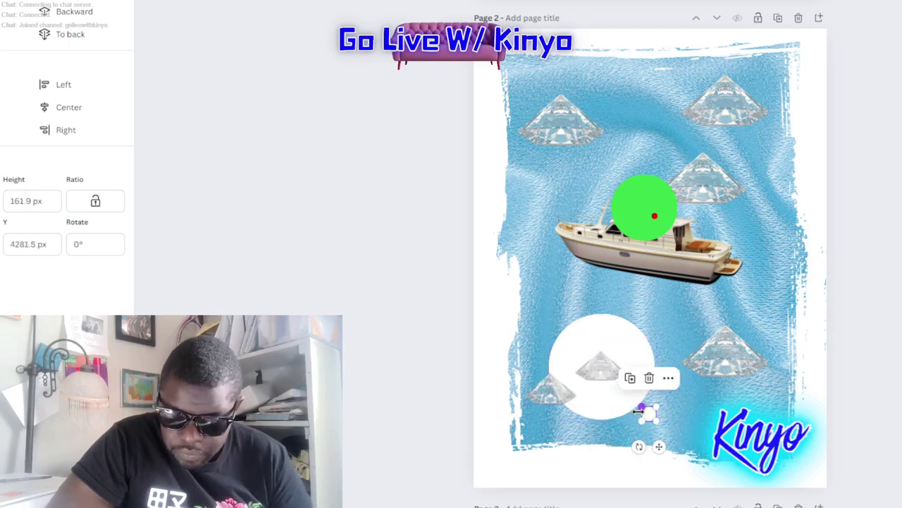
left_click_drag(650, 440, 626, 431)
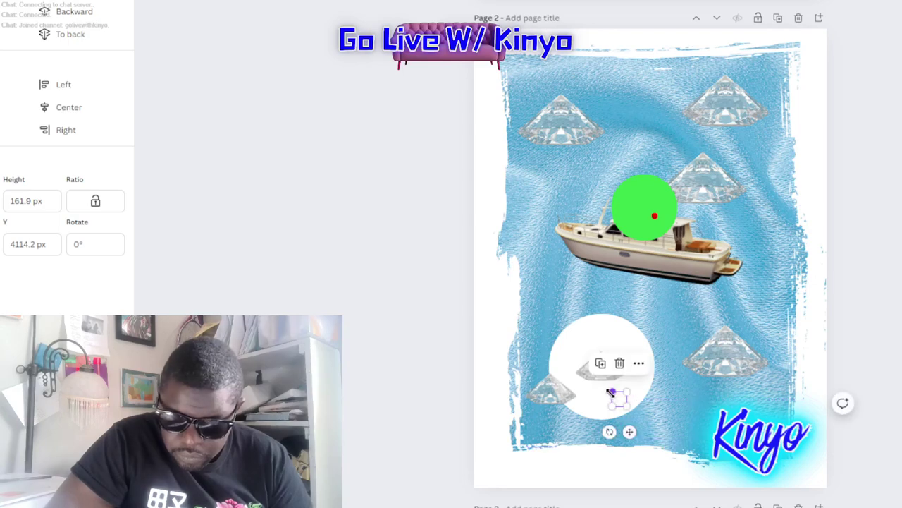
left_click_drag(612, 392, 624, 403)
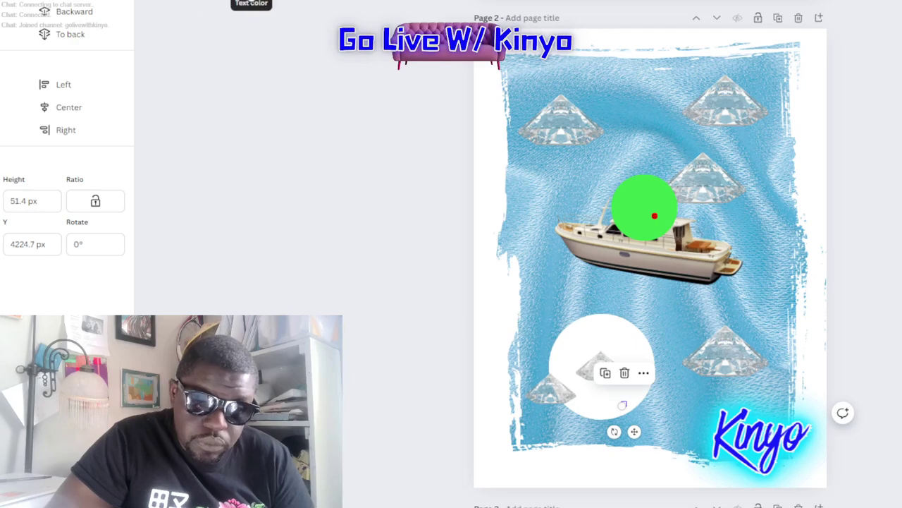
left_click(251, 2)
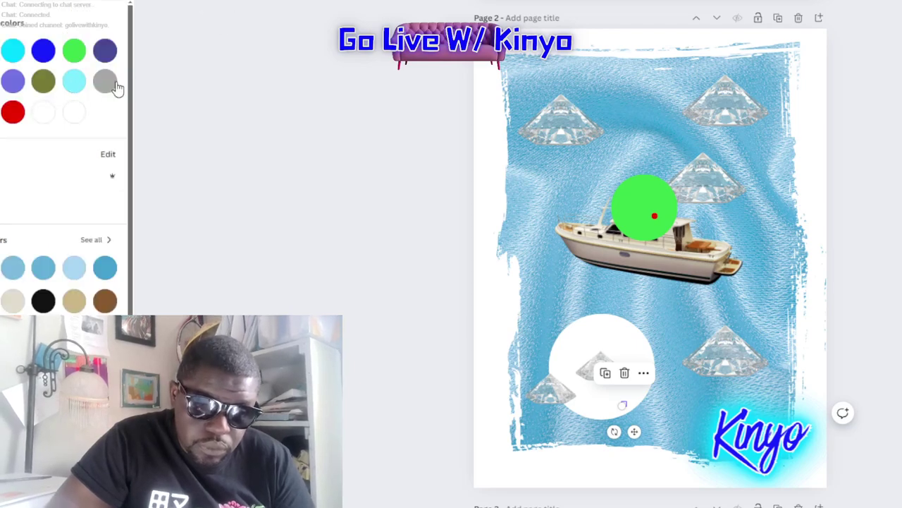
left_click(381, 315)
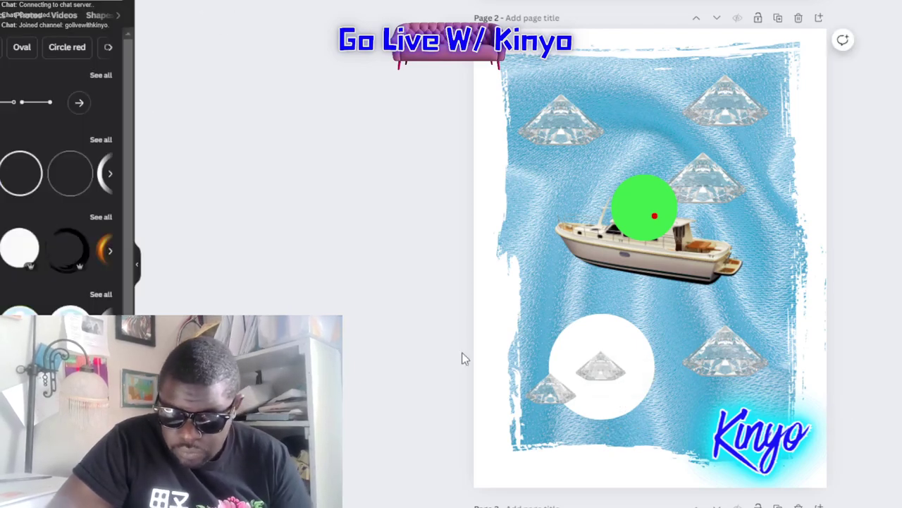
left_click(622, 402)
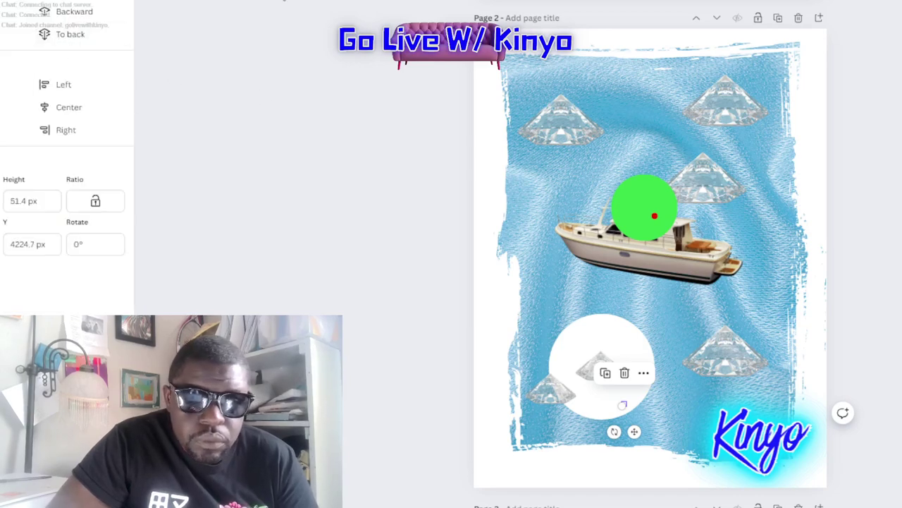
left_click(237, 31)
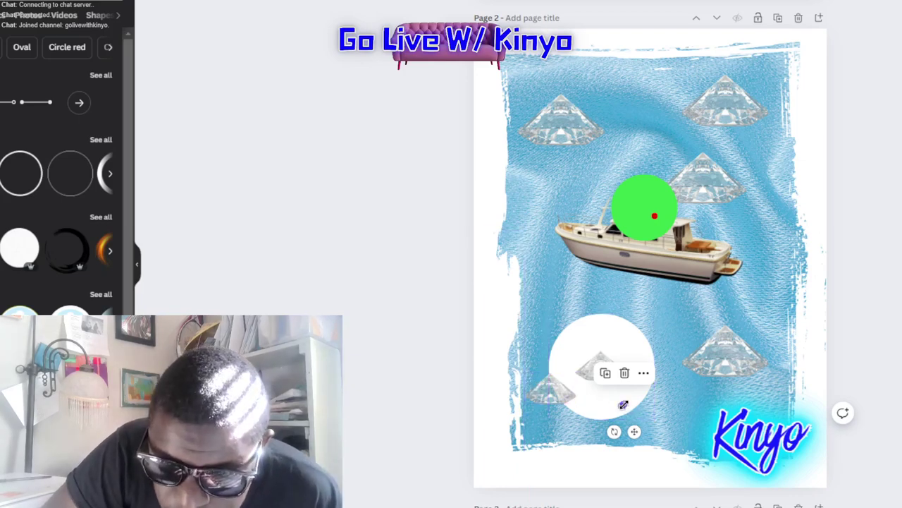
left_click_drag(624, 404, 620, 409)
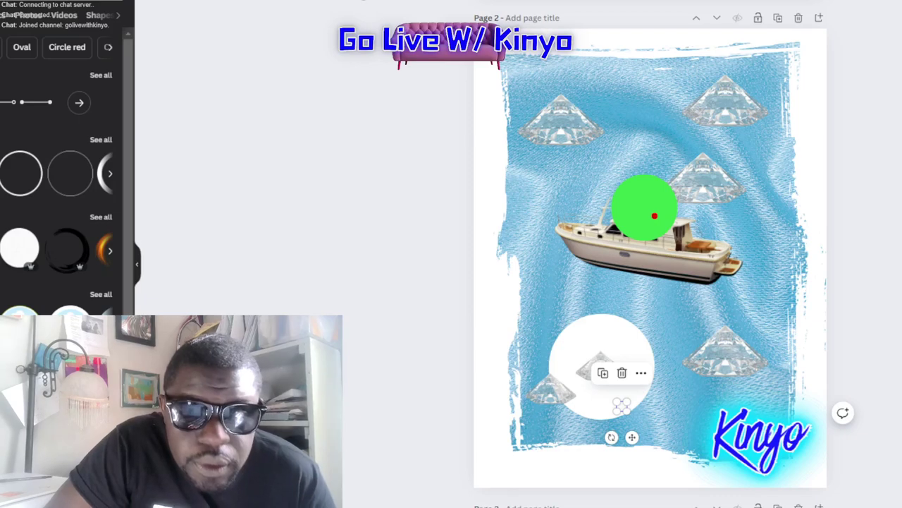
left_click(200, 24)
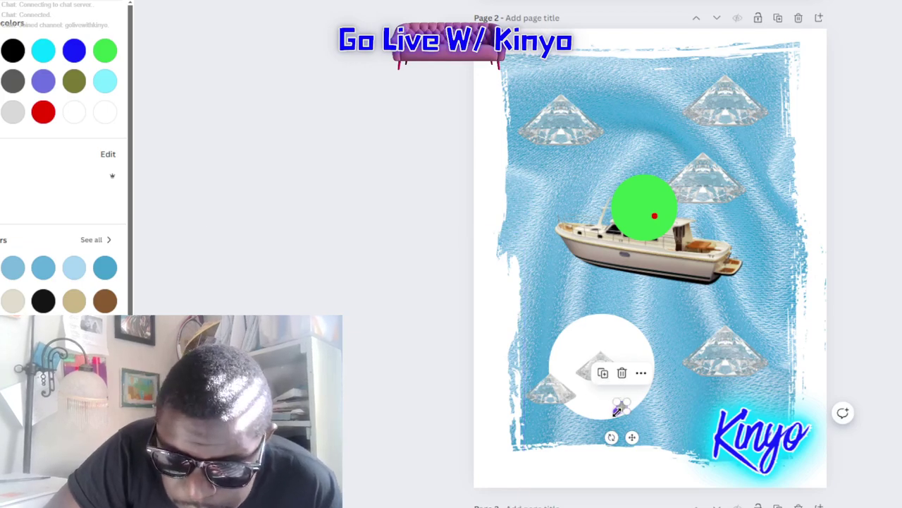
left_click_drag(618, 411, 622, 409)
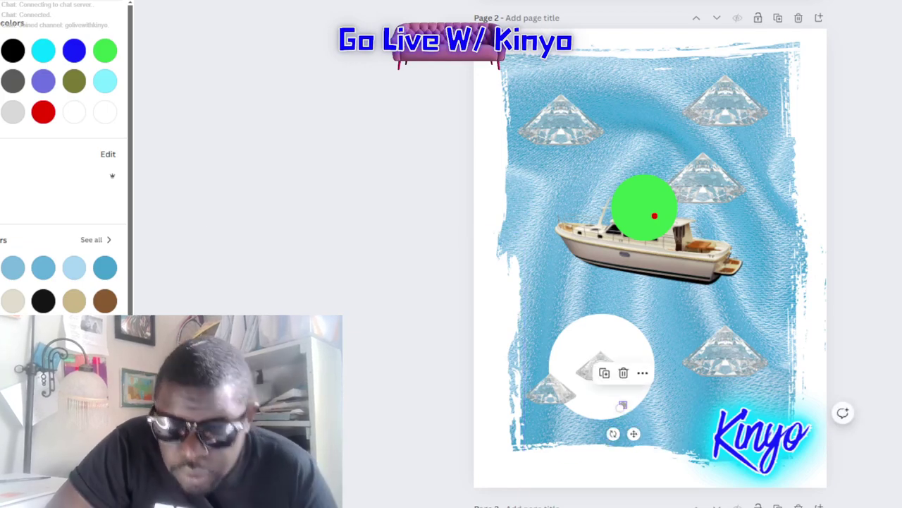
key("Escape")
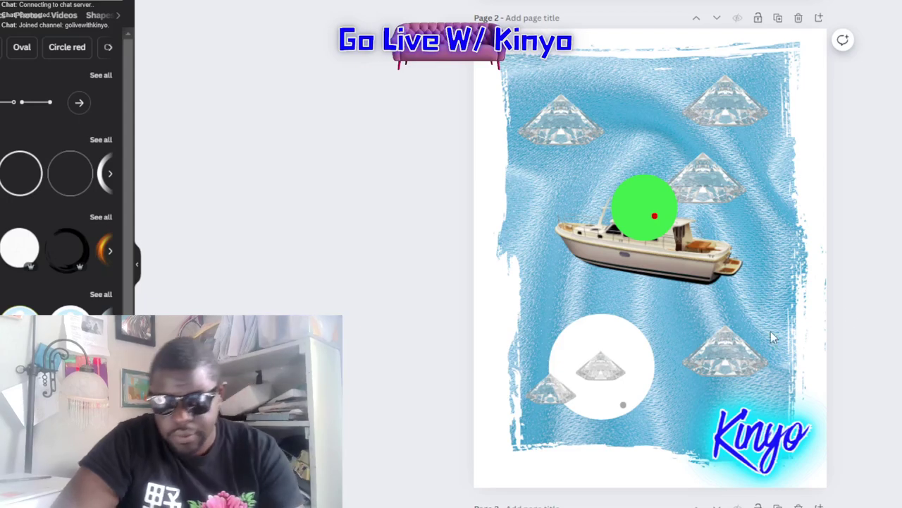
Move a white circle near the top of the poster, make it light grey, and shrink it slightly.
left_click(618, 350)
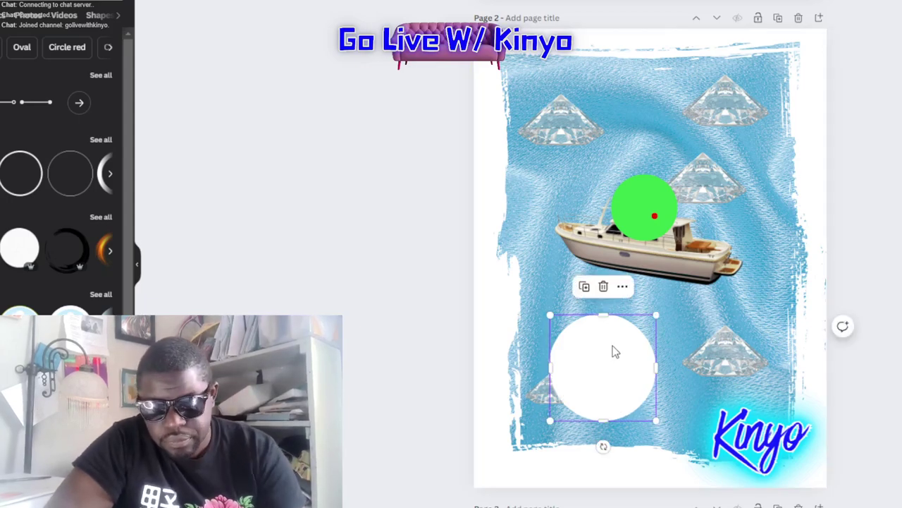
left_click_drag(612, 355, 620, 104)
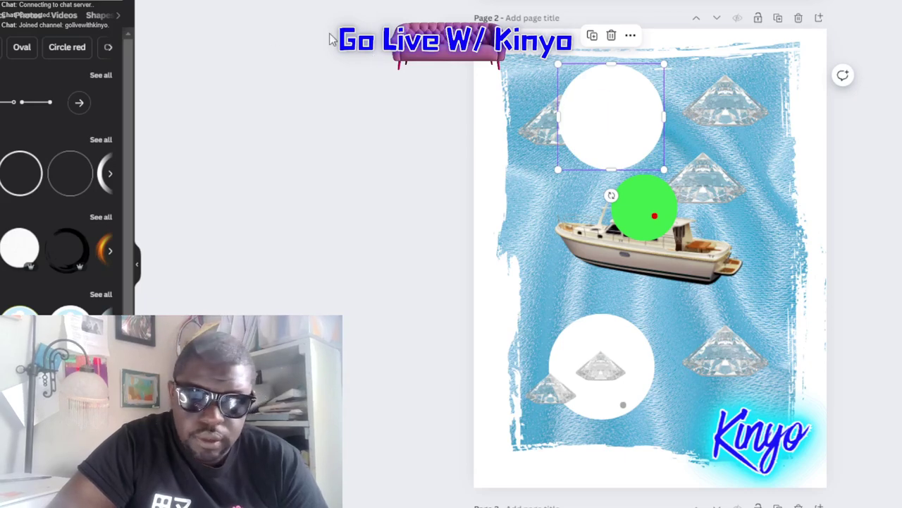
left_click(414, 6)
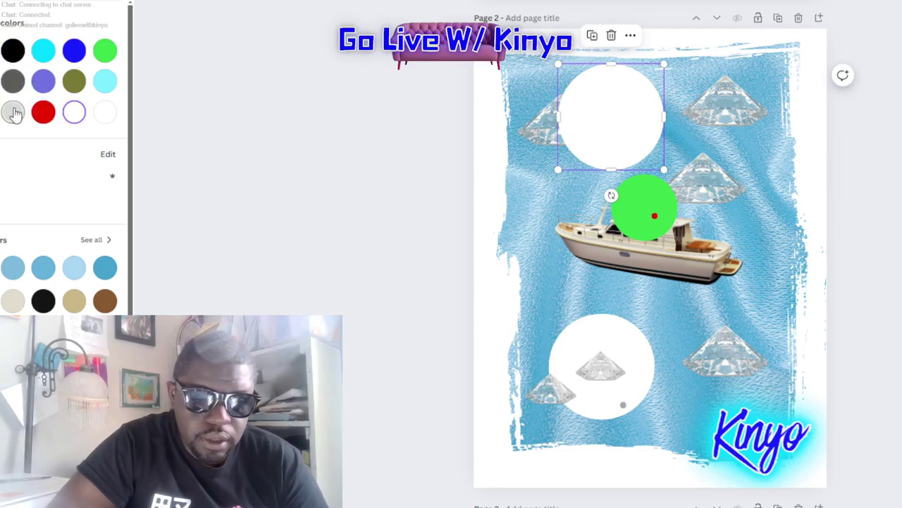
left_click(13, 111)
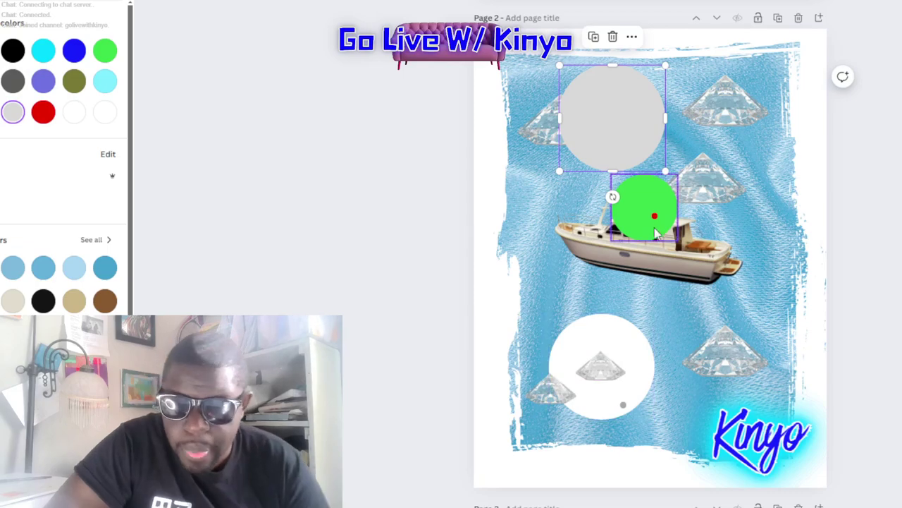
mouse_move(664, 173)
left_mouse_down()
mouse_move(569, 94)
mouse_move(566, 74)
mouse_move(607, 116)
mouse_move(594, 127)
left_mouse_up()
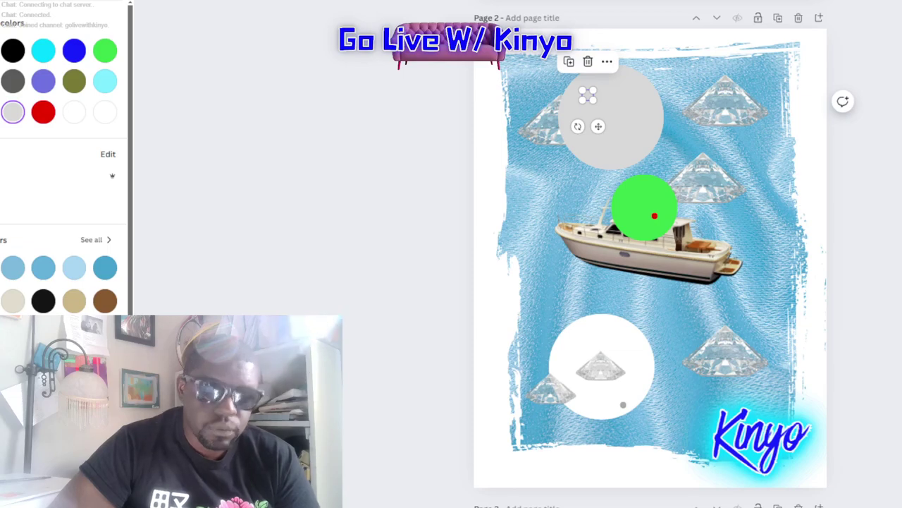
key("Escape")
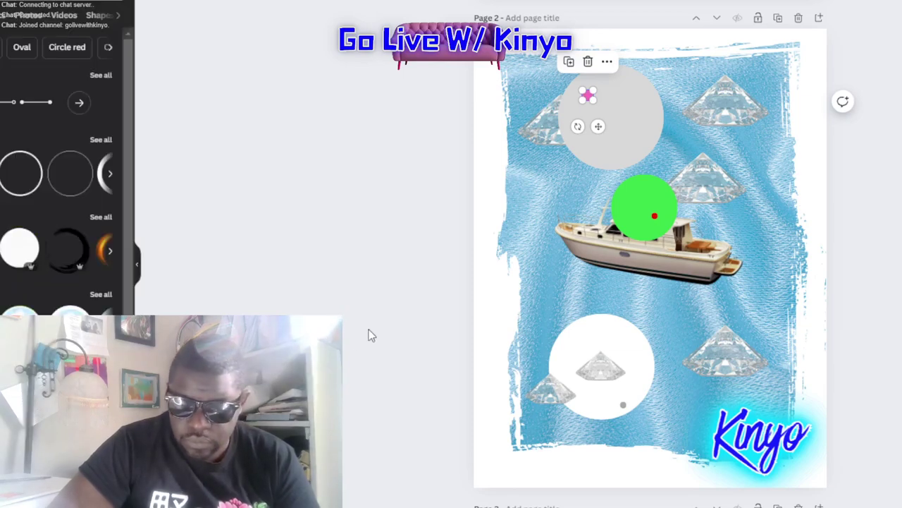
key("Escape")
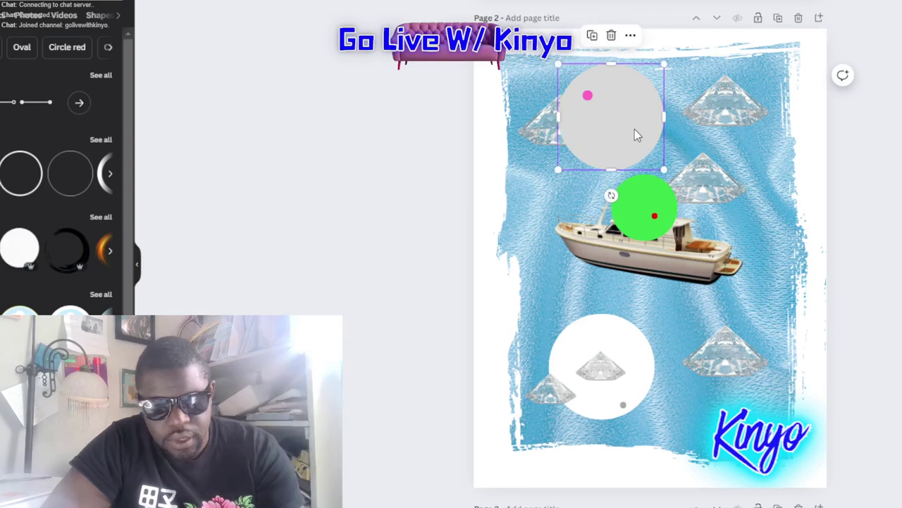
Duplicate the grey circle, enlarge it, and place it on the right edge beside the boat.
key("ctrl+d")
left_click_drag(638, 136, 776, 283)
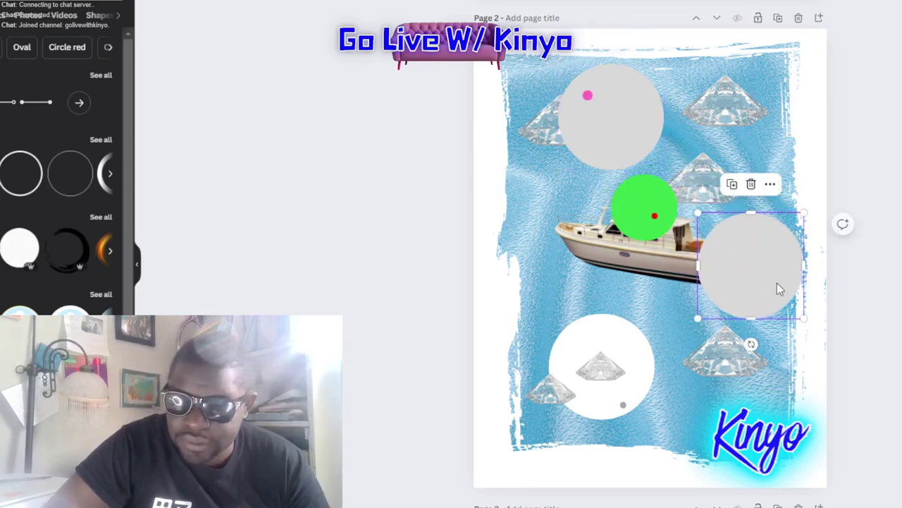
left_click_drag(804, 213, 901, 0)
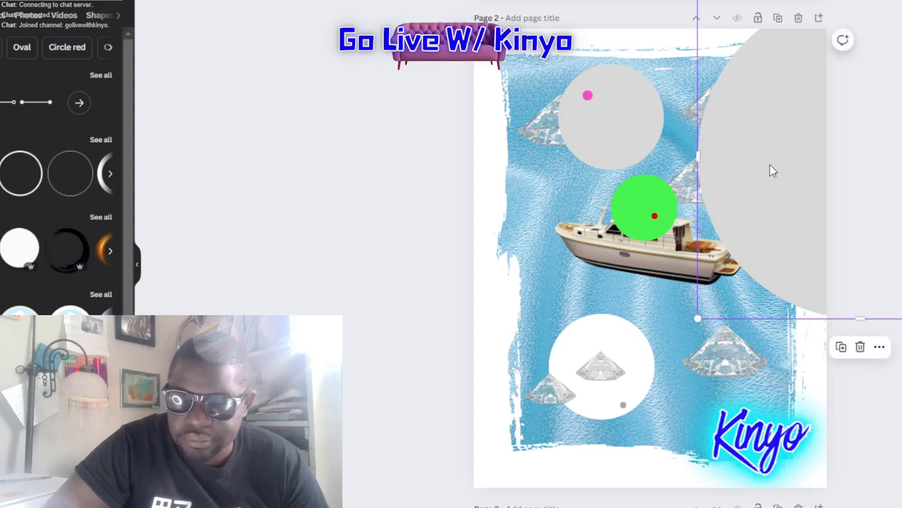
left_click_drag(770, 164, 754, 299)
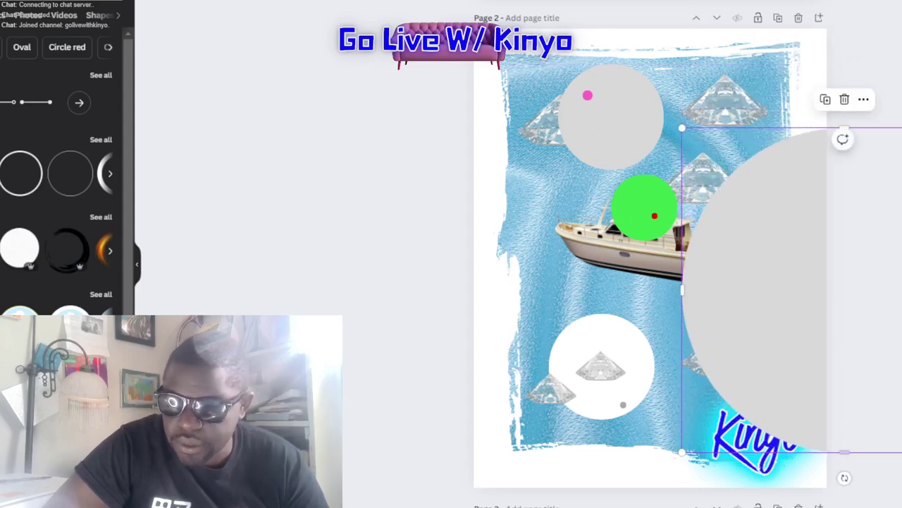
left_click_drag(901, 451, 901, 362)
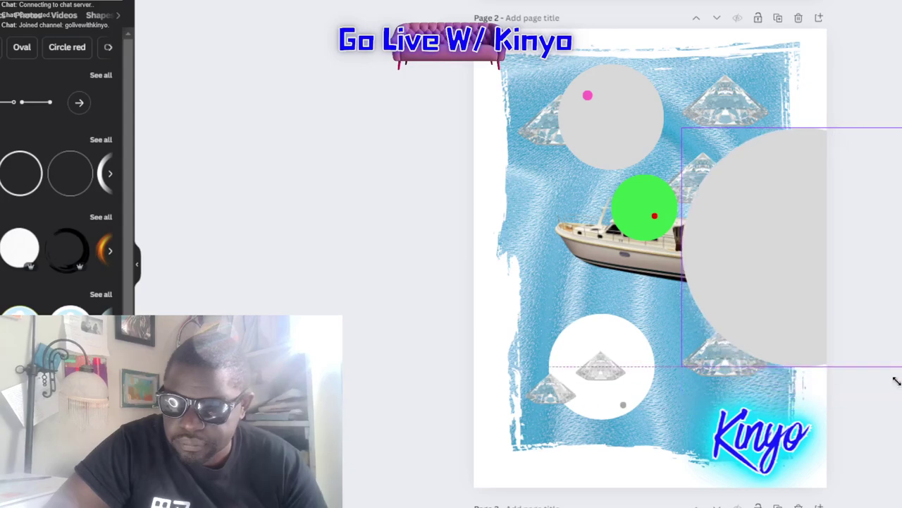
left_click_drag(749, 232, 749, 260)
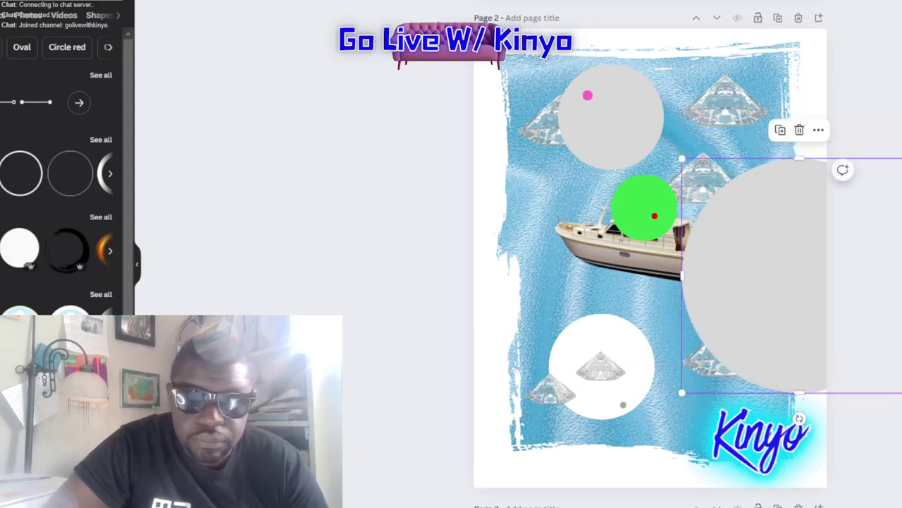
Colour the large circle a soft blue and send it to the back.
left_click(205, 1)
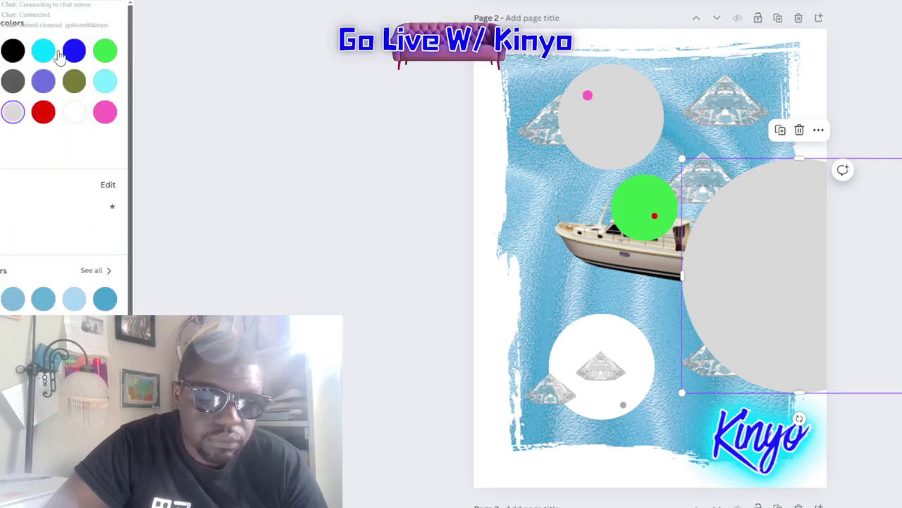
left_click(74, 50)
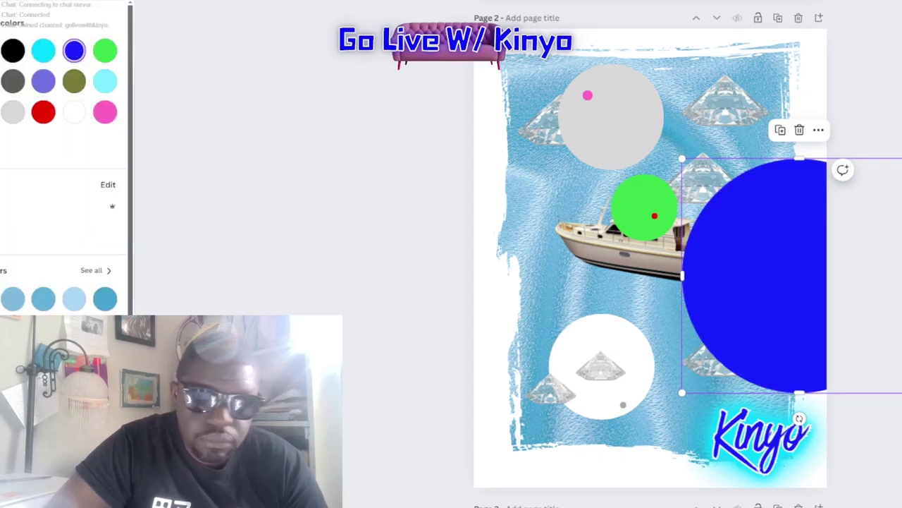
left_click(8, 50)
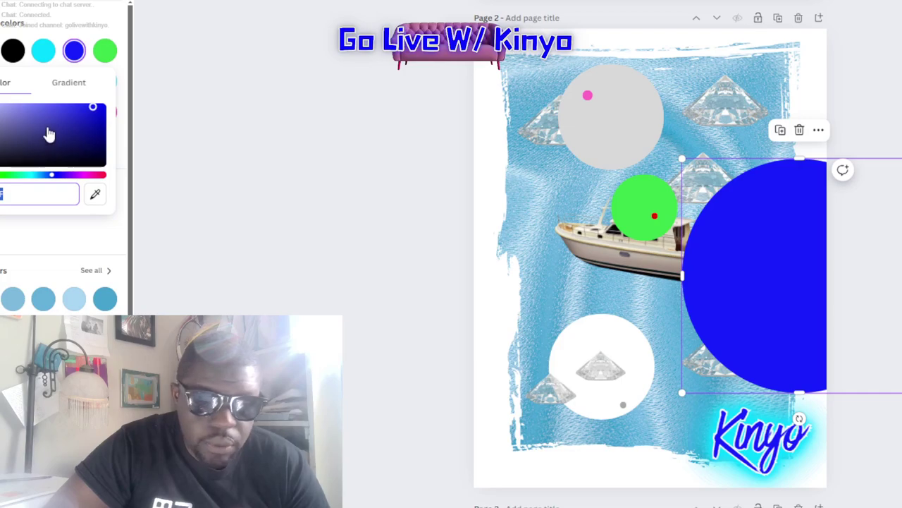
left_click(76, 115)
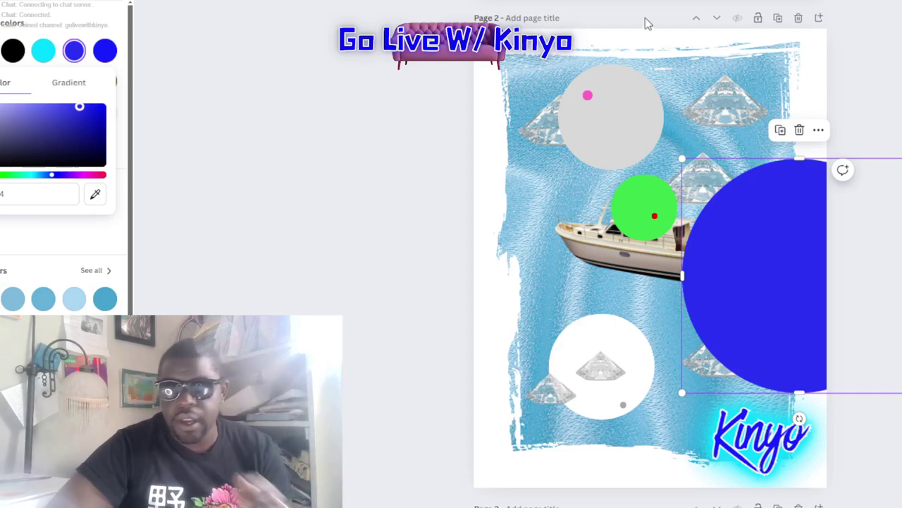
left_click(687, 2)
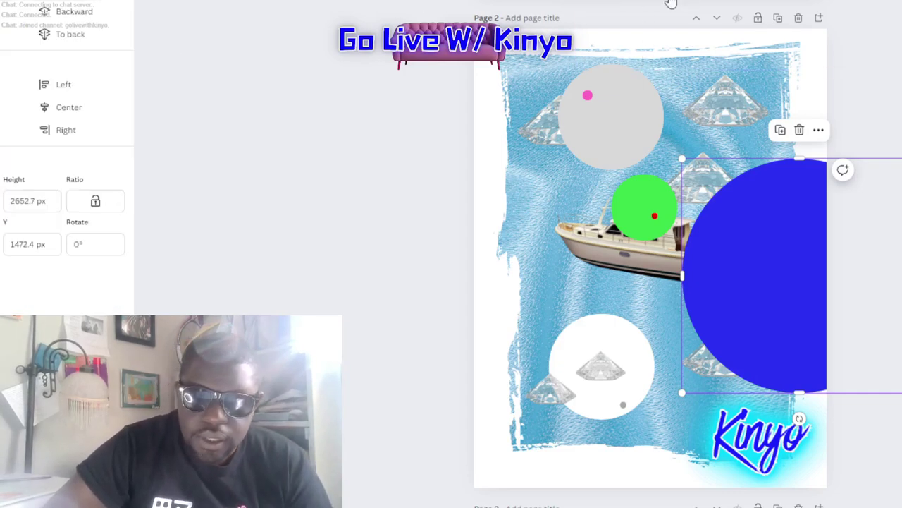
left_click(61, 35)
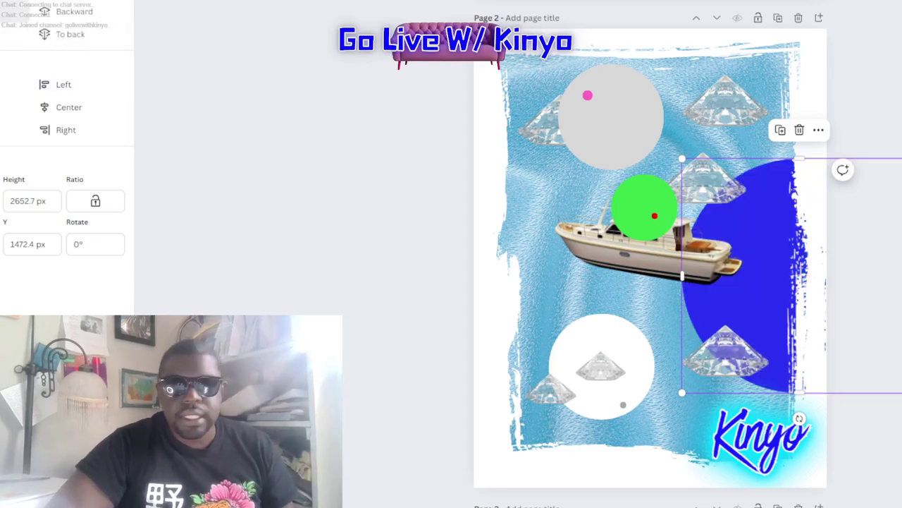
Undo the circle's send-to-back and layer the blue half-circle just above the white border.
key("ctrl+z")
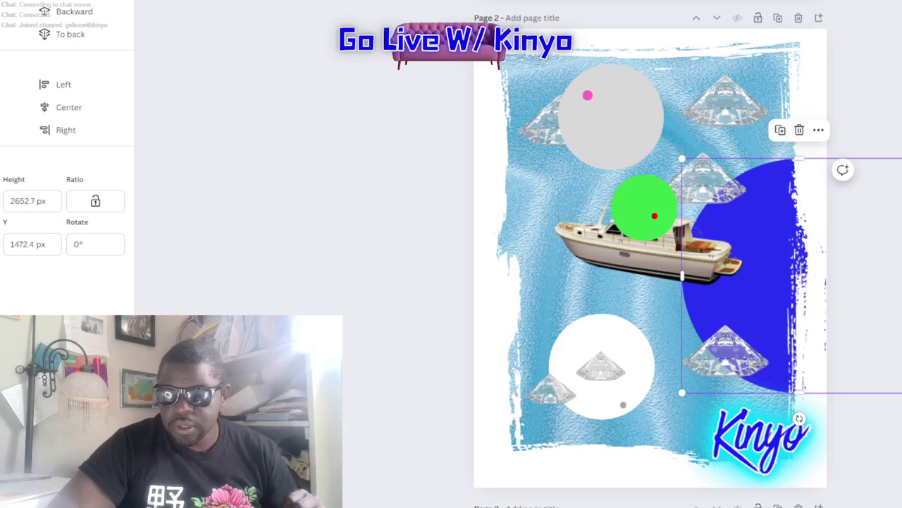
key("ctrl+]")
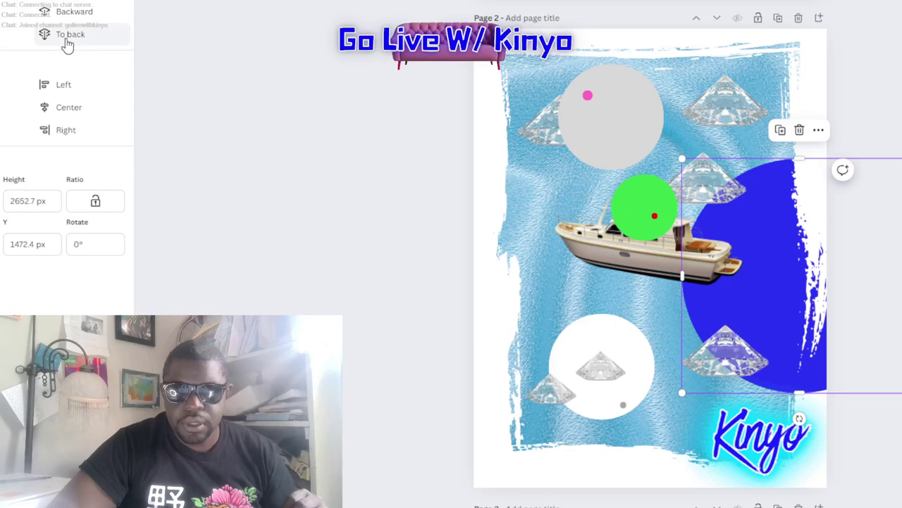
left_click(73, 12)
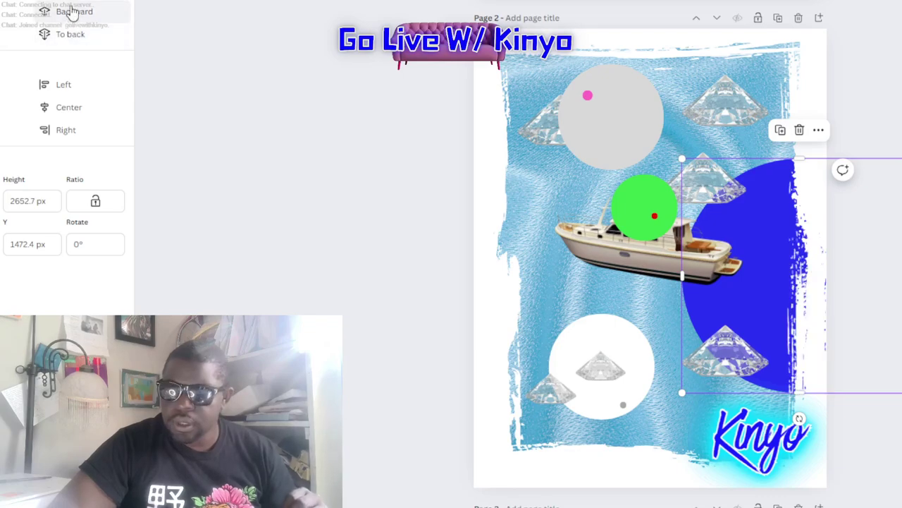
key("Escape")
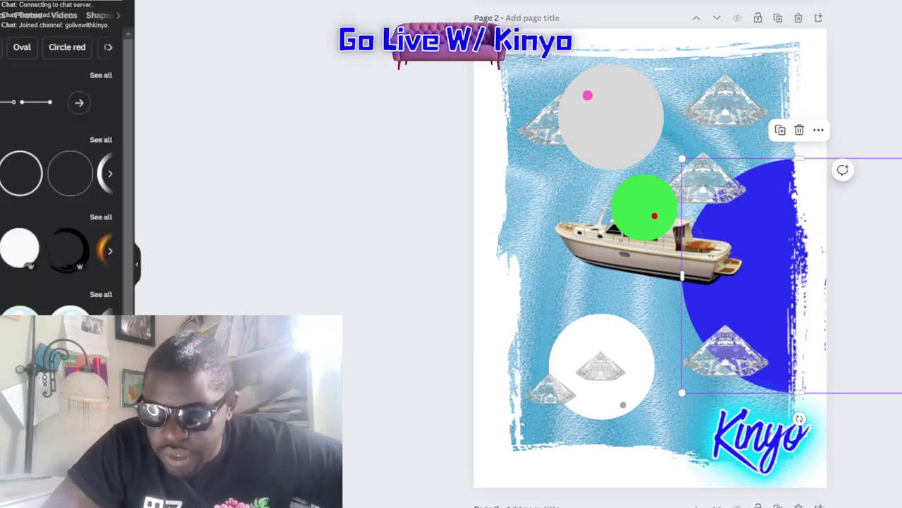
key("Escape")
Send the boat backward so its stern tucks behind the blue half-circle.
left_click(705, 180)
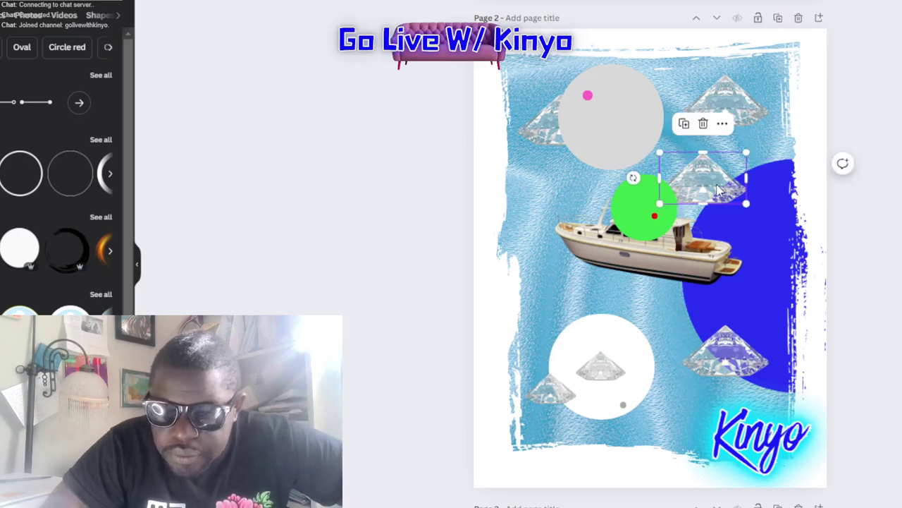
left_click(728, 361)
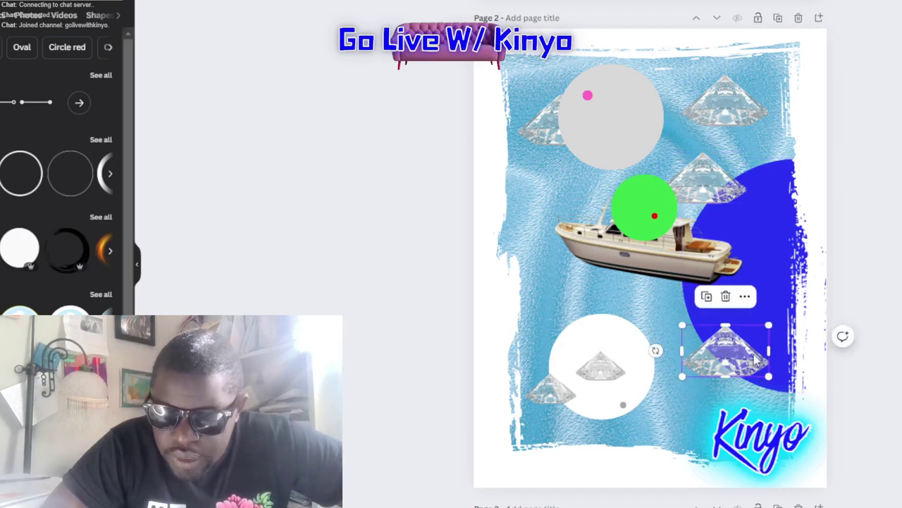
left_click(669, 259)
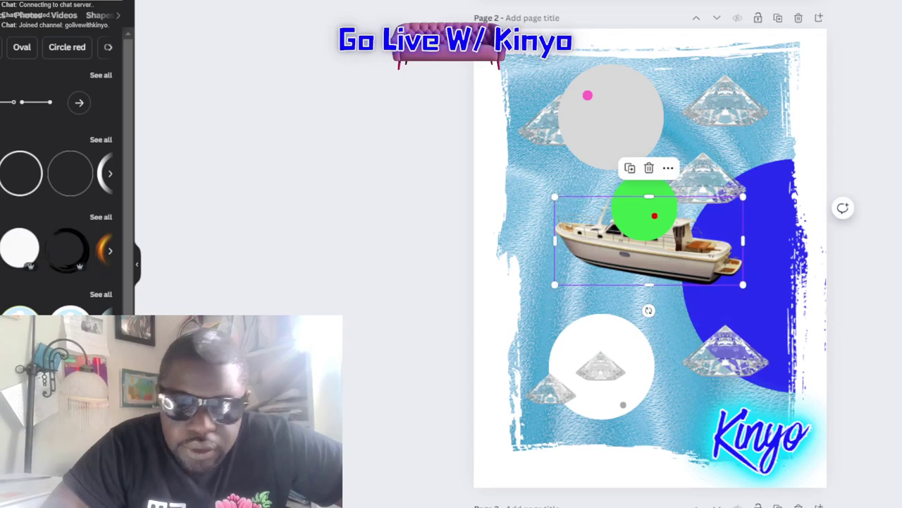
left_click(352, 2)
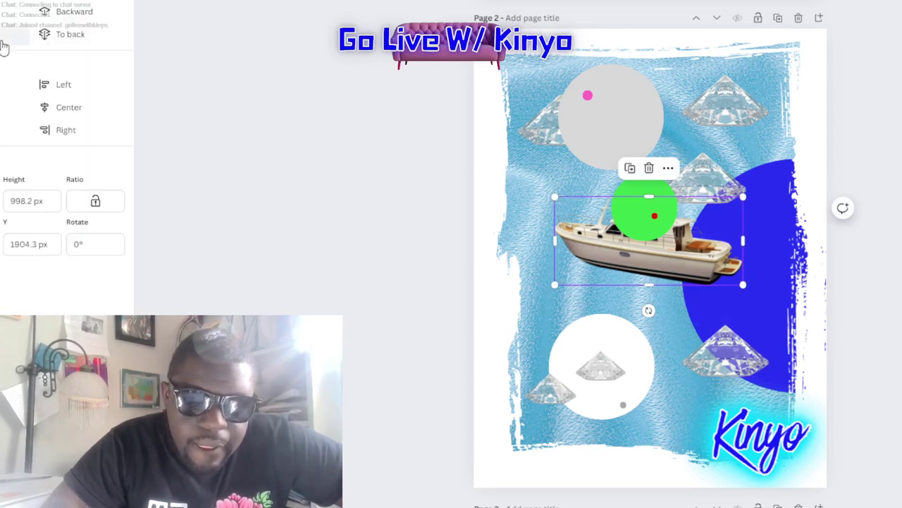
left_click(53, 21)
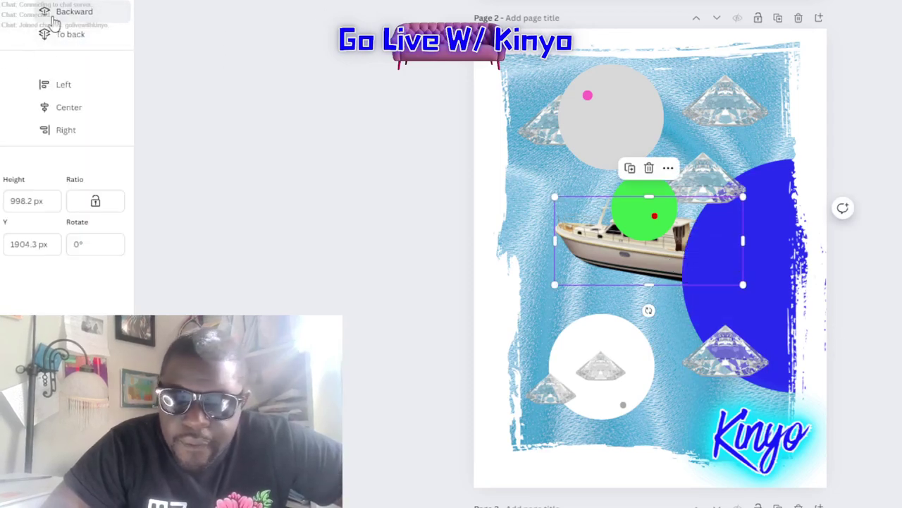
Enlarge the small pink flower element and recolour it yellow.
left_click(299, 297)
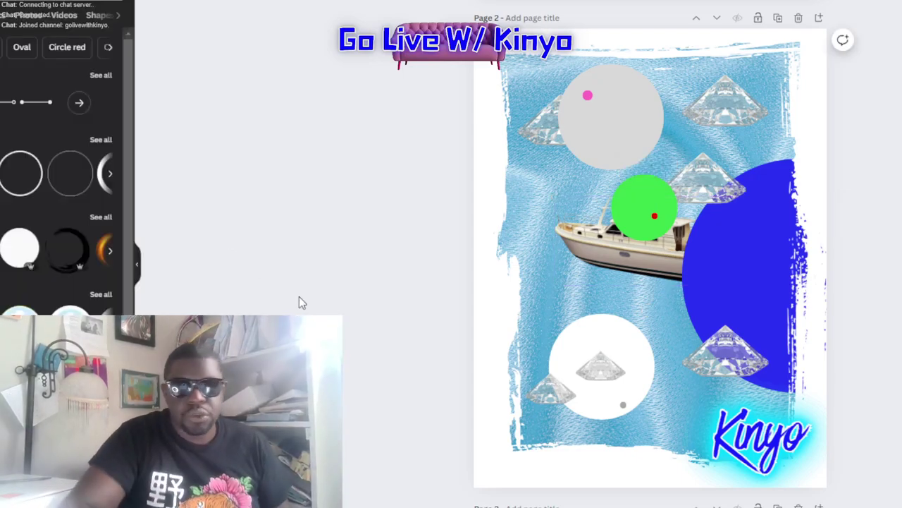
left_click(591, 100)
mouse_move(593, 101)
left_mouse_down()
mouse_move(598, 125)
mouse_move(740, 228)
mouse_move(709, 179)
mouse_move(751, 252)
mouse_move(735, 297)
mouse_move(719, 306)
left_mouse_up()
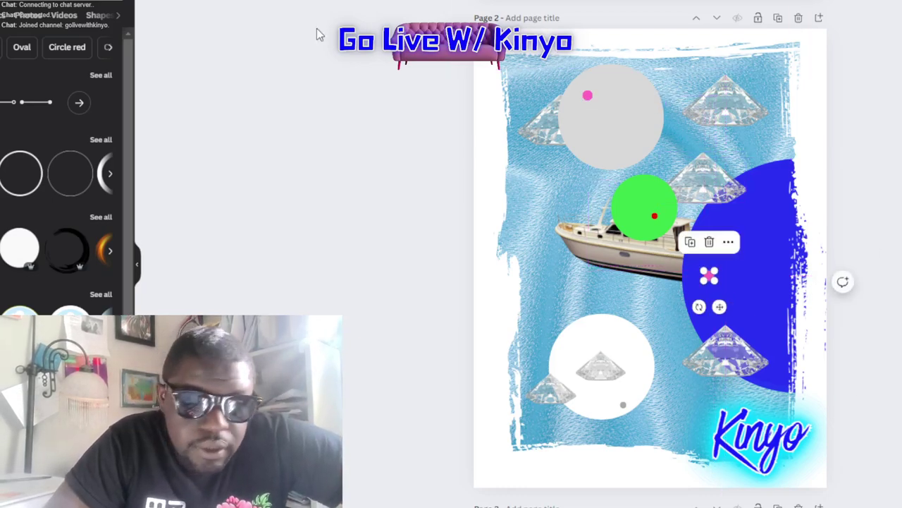
left_click(204, 1)
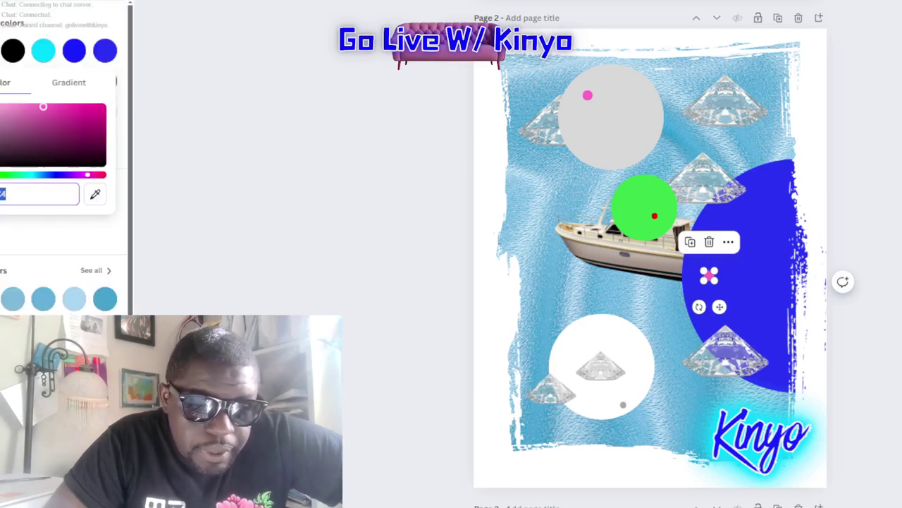
key("ctrl+v")
key("Return")
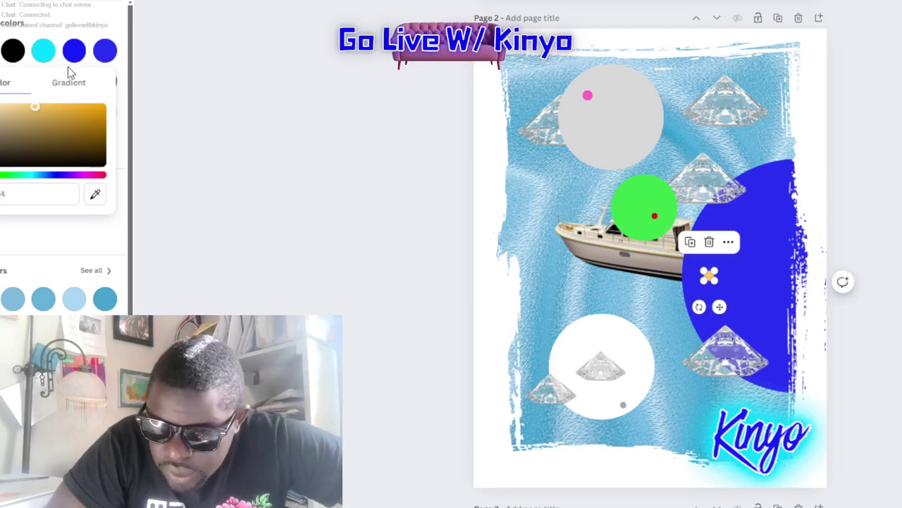
key("Escape")
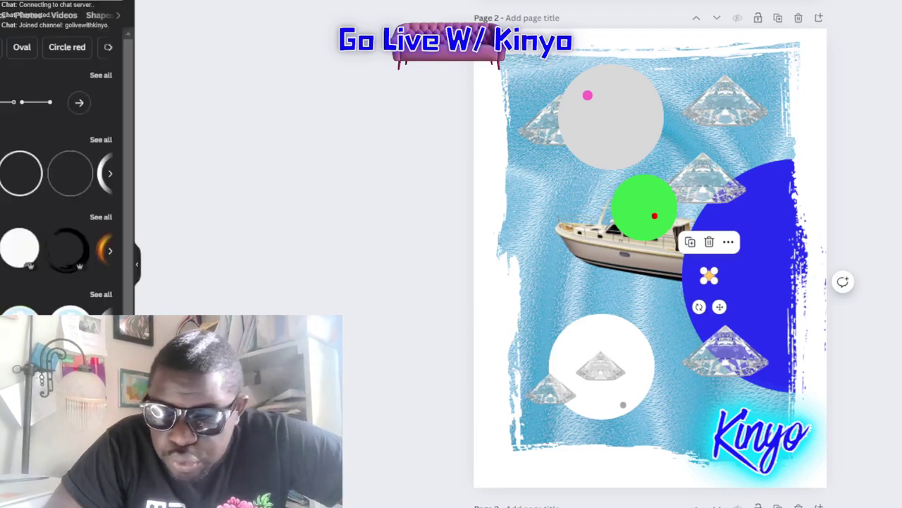
key("Escape")
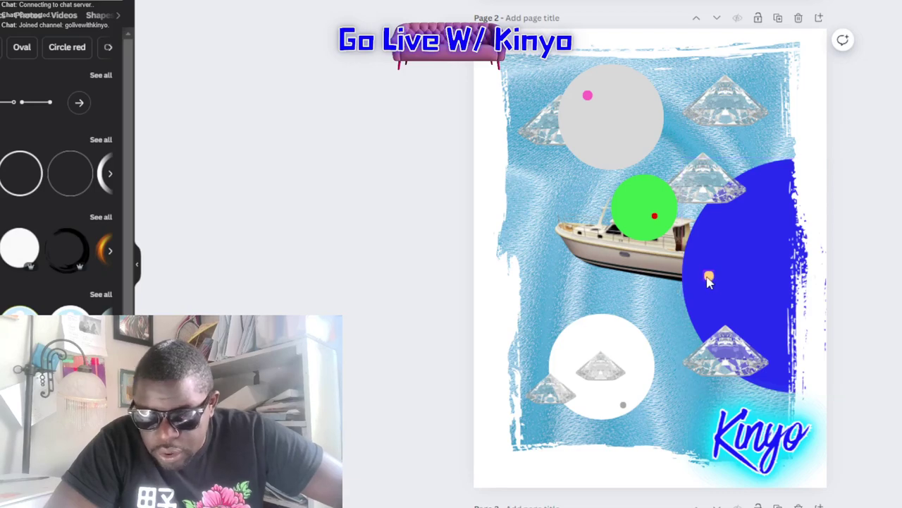
Check the colour options for the small dot on the blue half-circle.
left_click(709, 276)
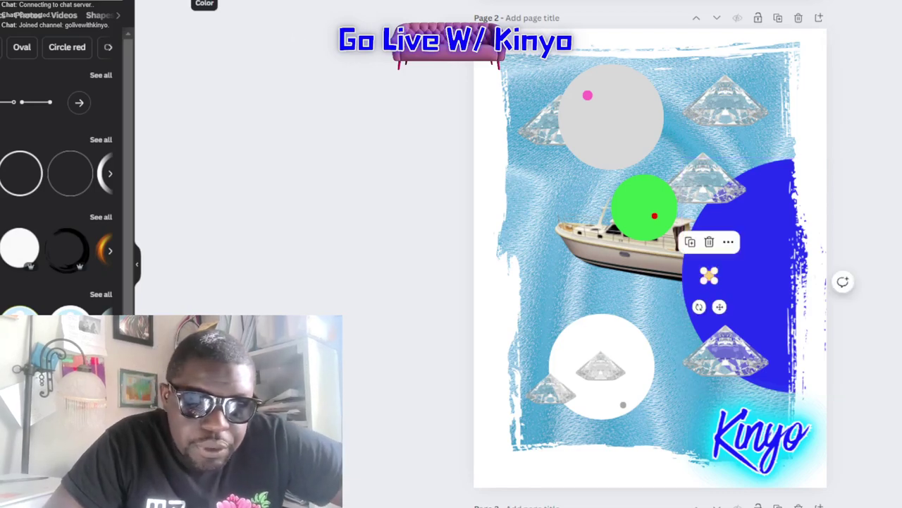
left_click(201, 2)
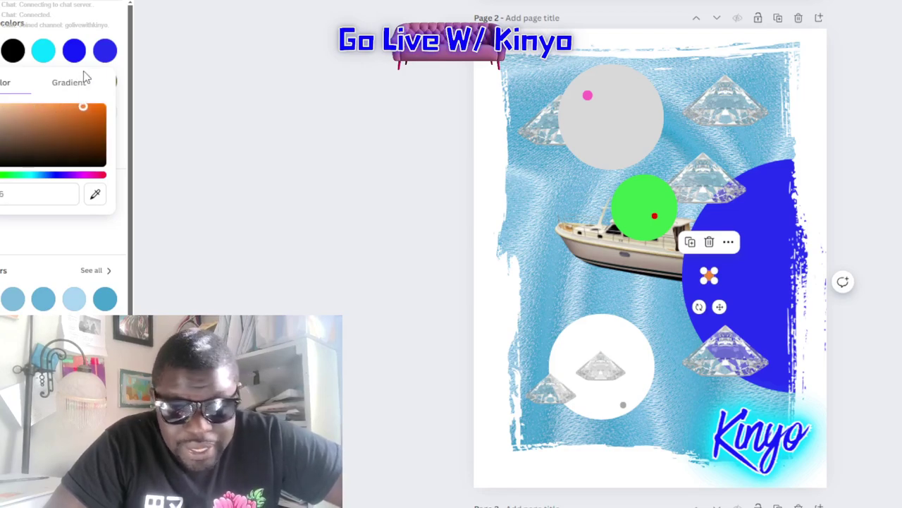
key("Escape")
key("Escape")
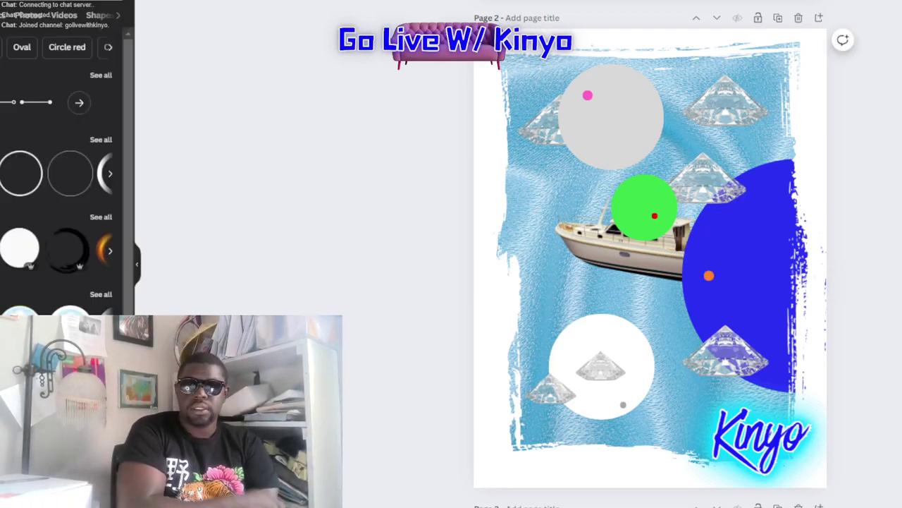
Move the orange dot up and right on the half-circle and enlarge it.
left_click(709, 276)
left_click_drag(708, 277, 750, 229)
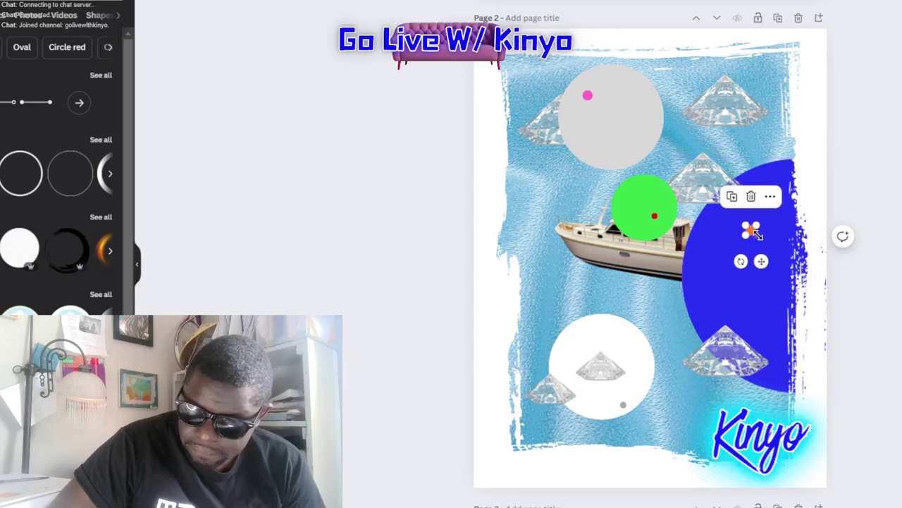
left_click_drag(756, 234, 762, 238)
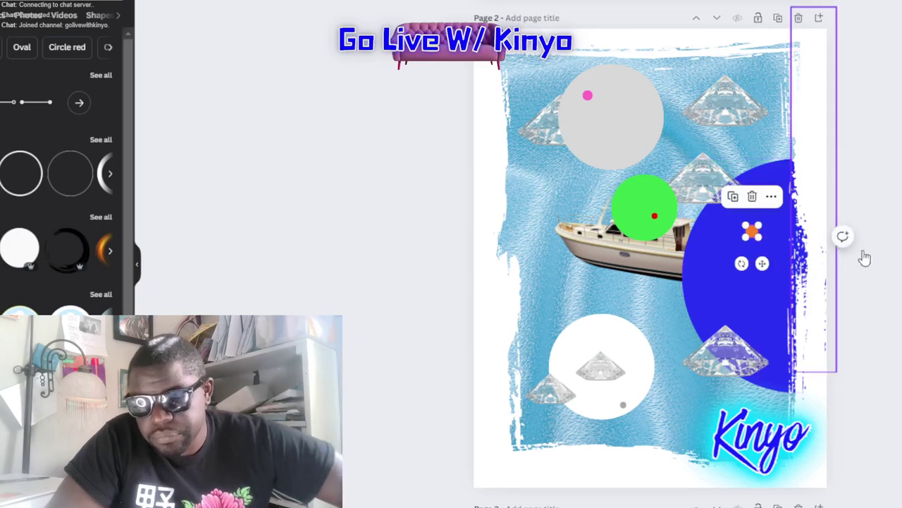
key("Escape")
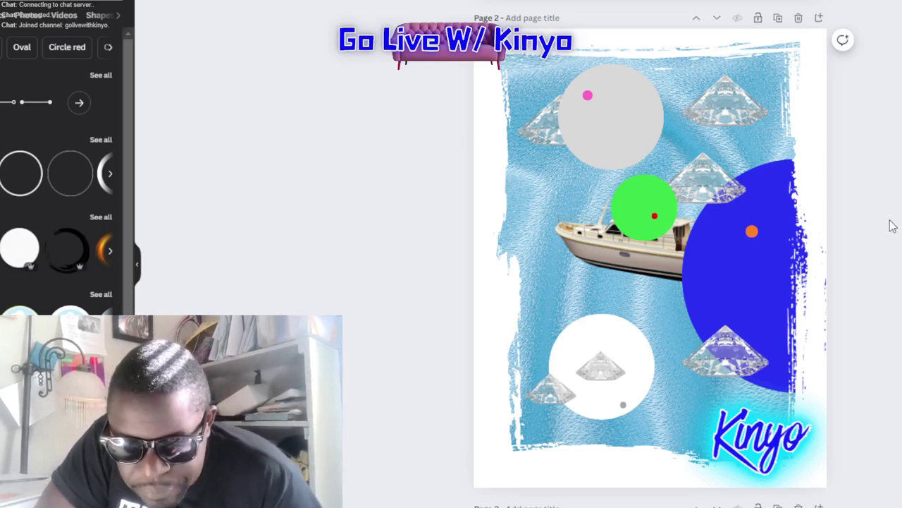
left_click(753, 232)
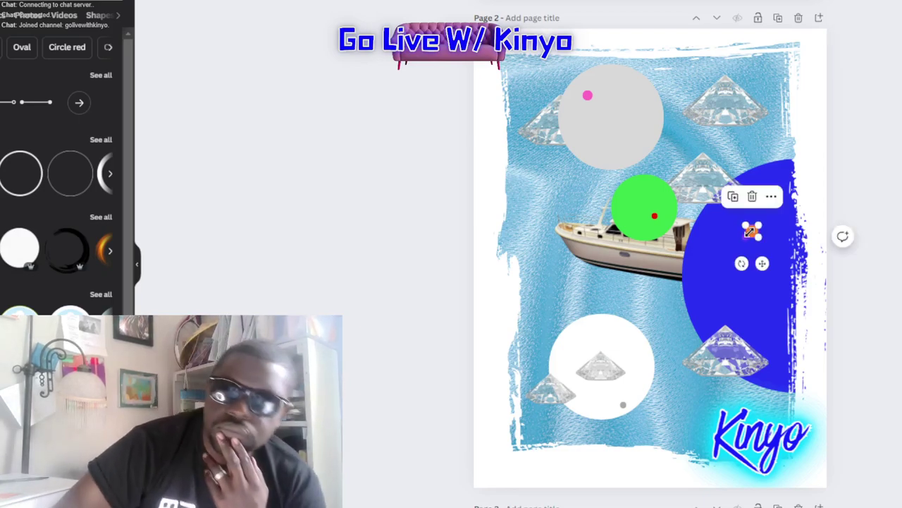
key("Escape")
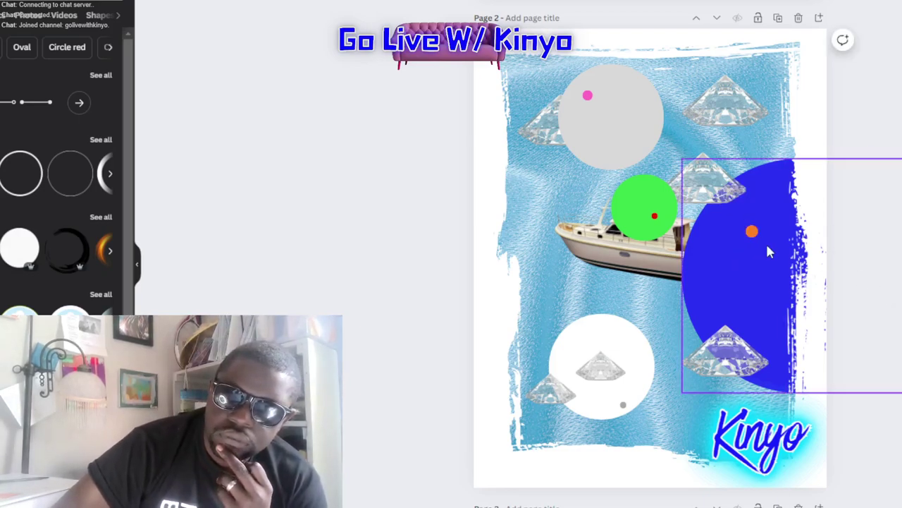
Recolour the dot a more vivid golden orange using a custom colour.
left_click(752, 231)
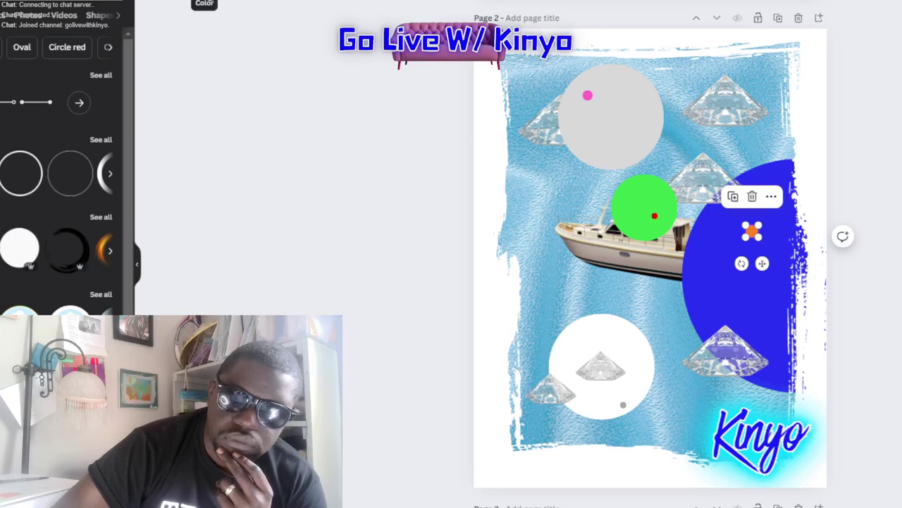
left_click(206, 1)
left_click(13, 144)
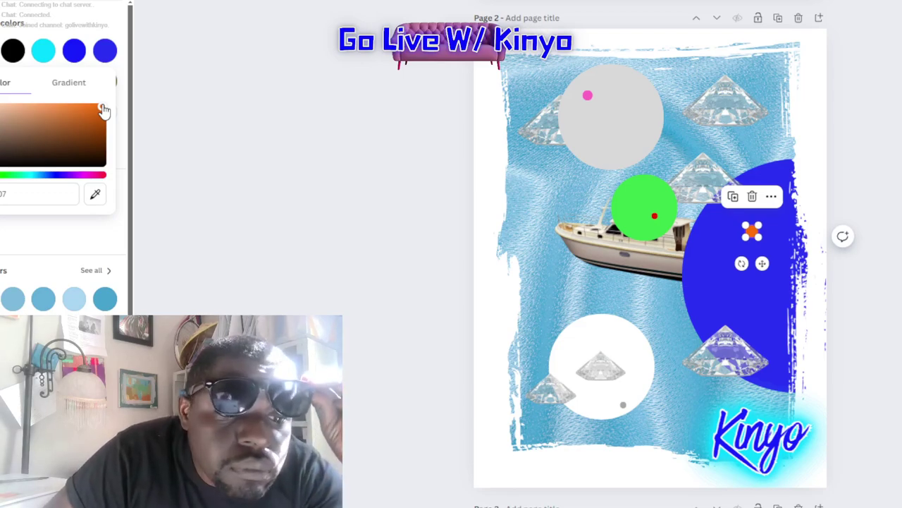
left_click(43, 108)
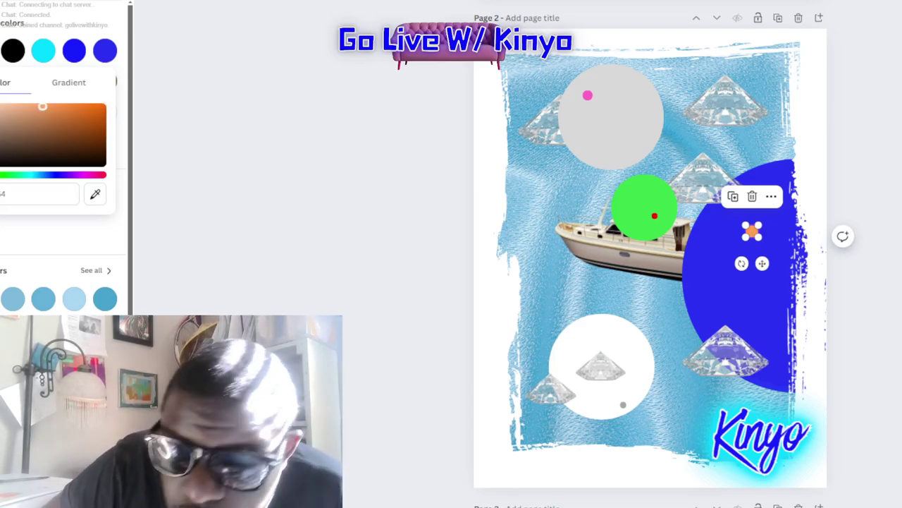
left_click_drag(44, 107, 90, 105)
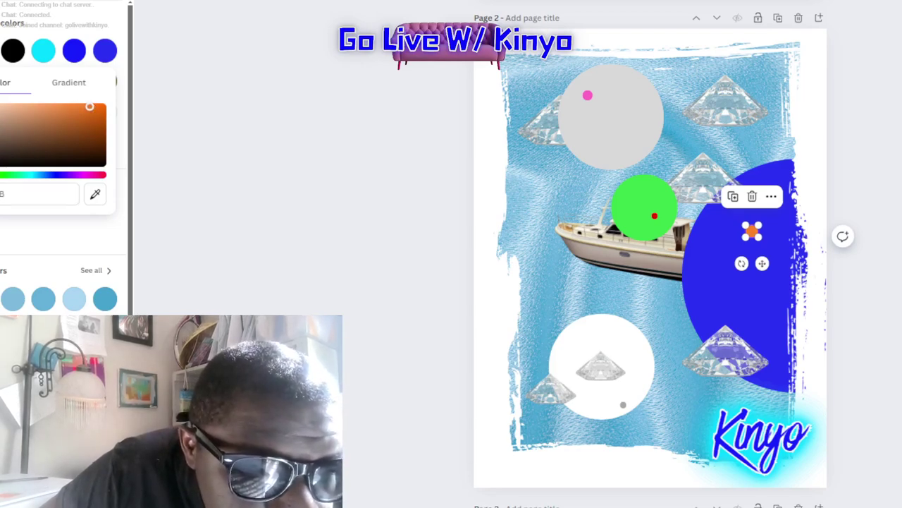
left_click_drag(0, 175, 2, 174)
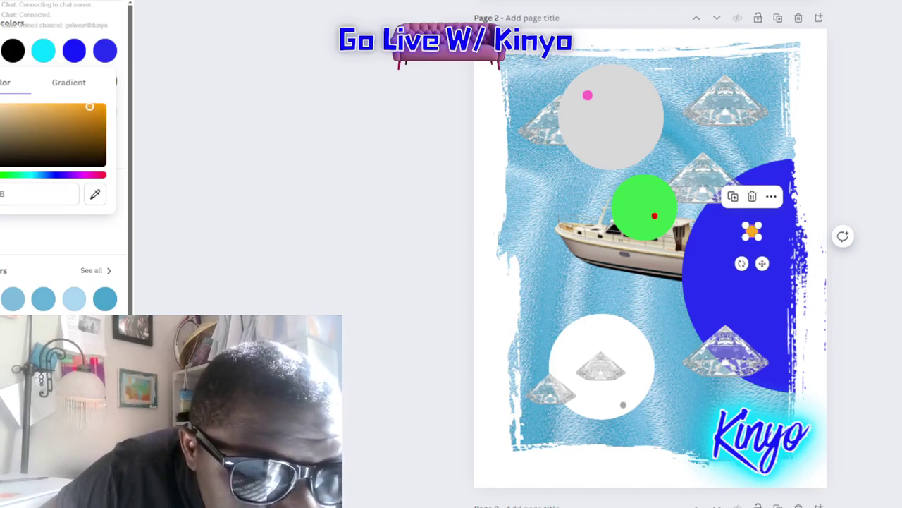
left_click(430, 257)
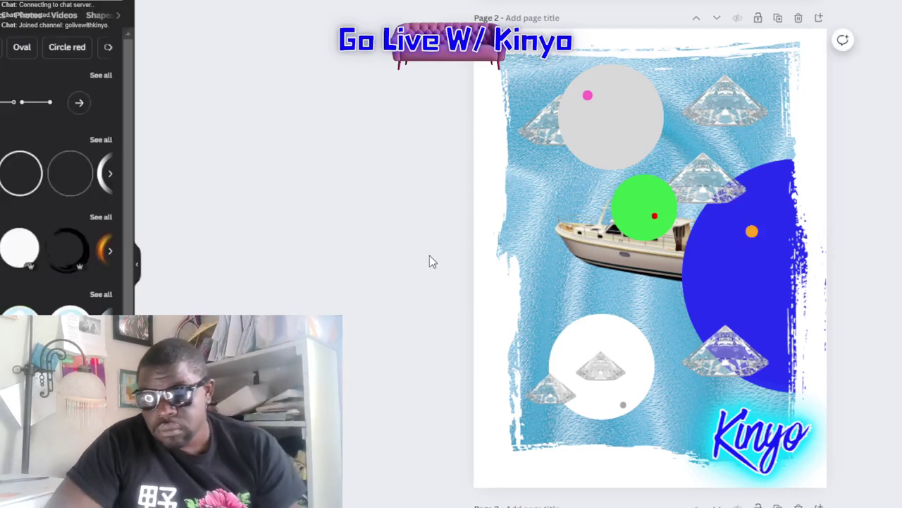
Recolour the large half-circle a lighter royal blue by tuning its hue and shade.
left_click(748, 285)
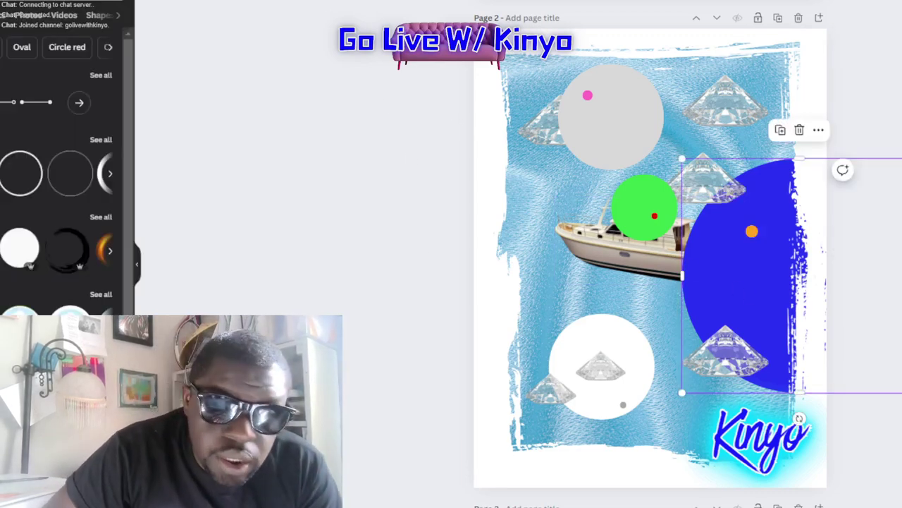
left_click(202, 5)
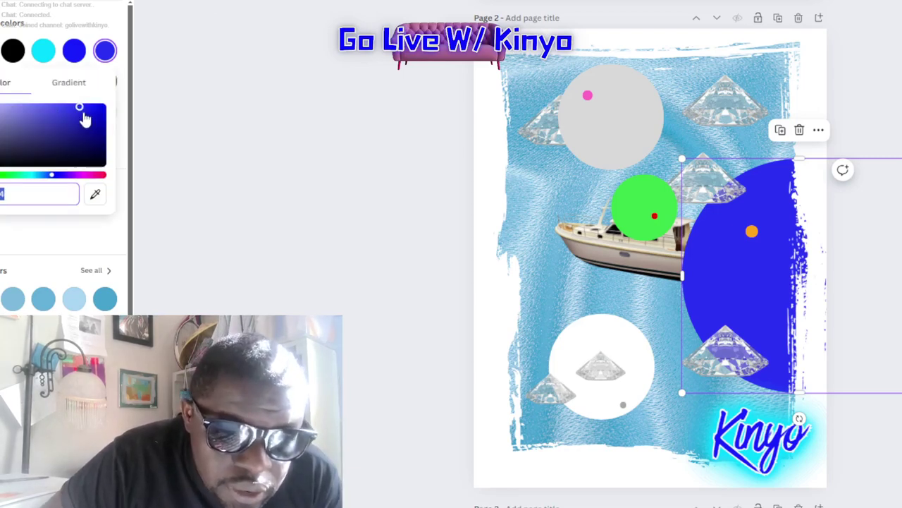
left_click(45, 177)
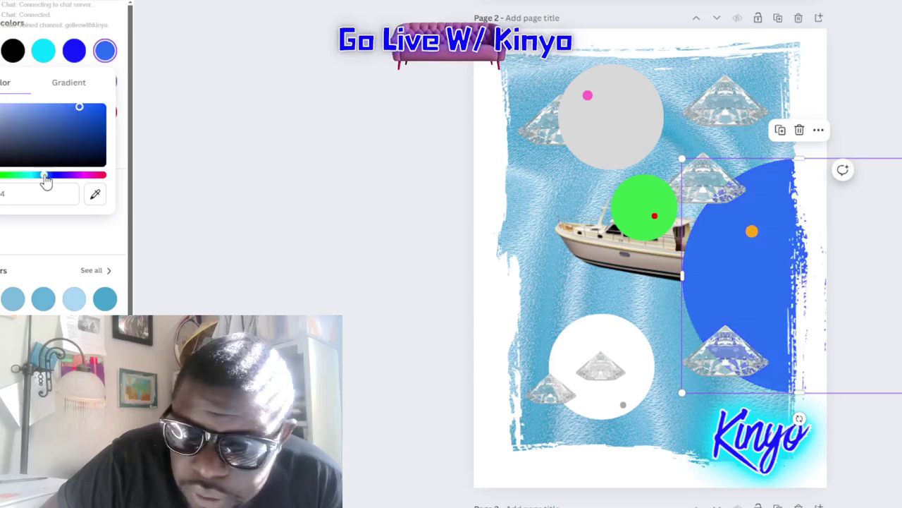
left_click(75, 111)
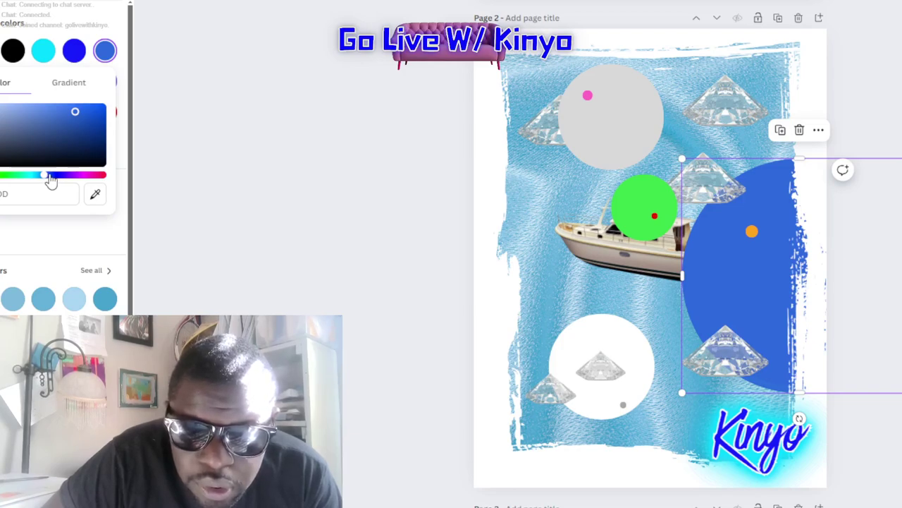
left_click(49, 177)
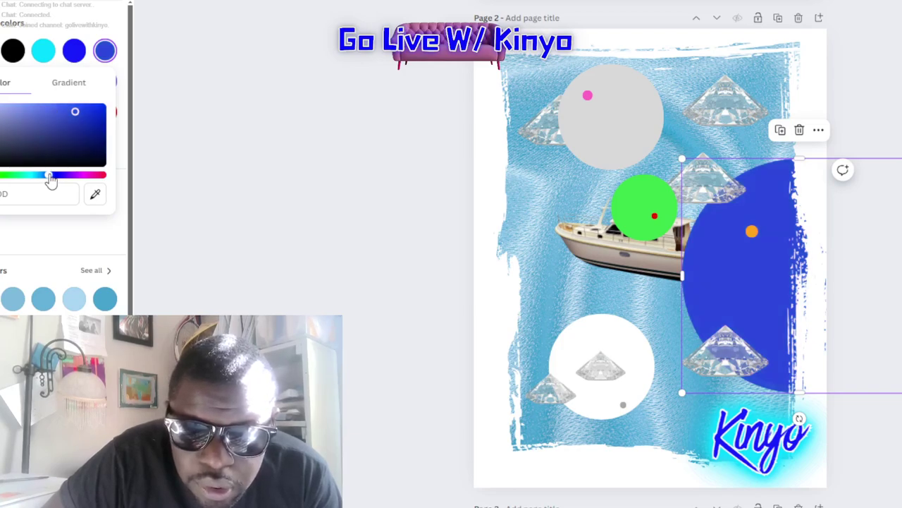
left_click(71, 111)
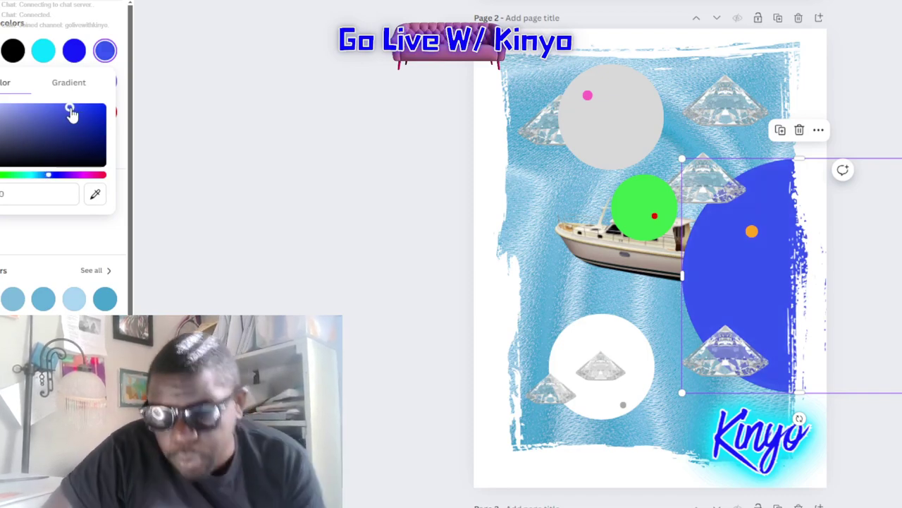
left_click(403, 265)
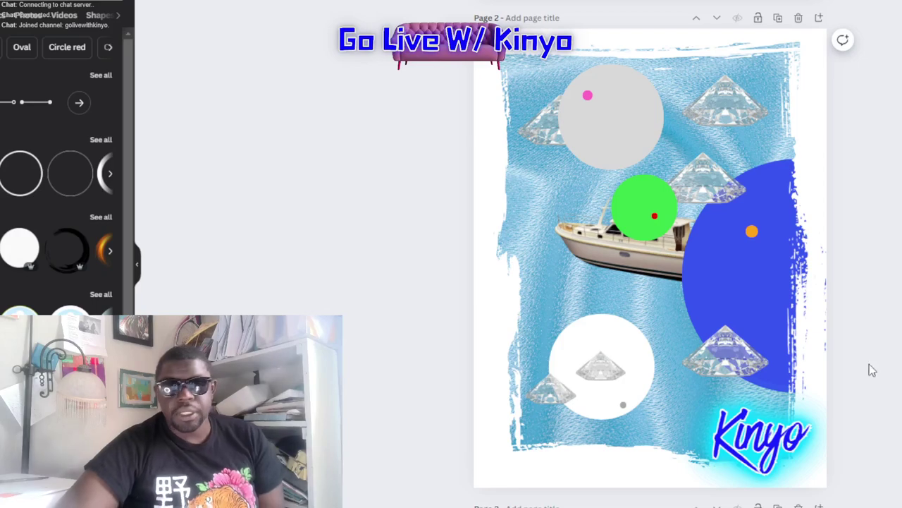
left_click(718, 270)
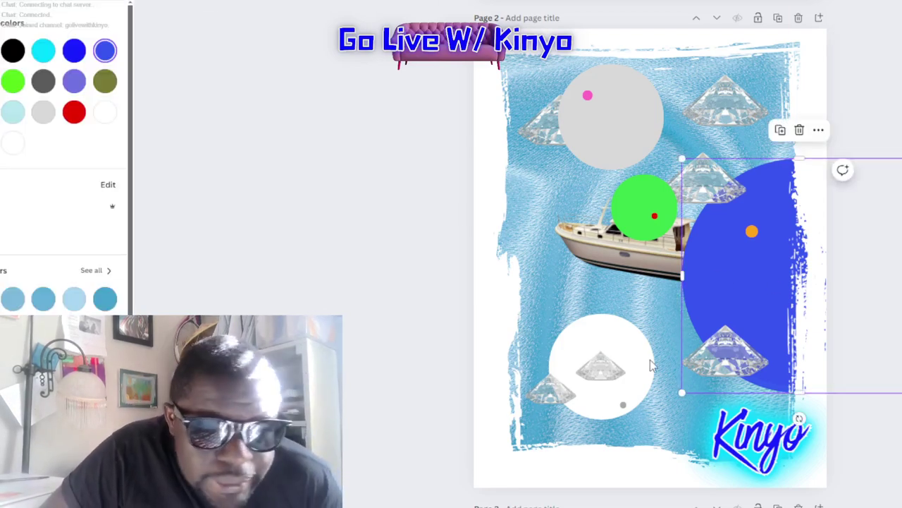
left_click(764, 455)
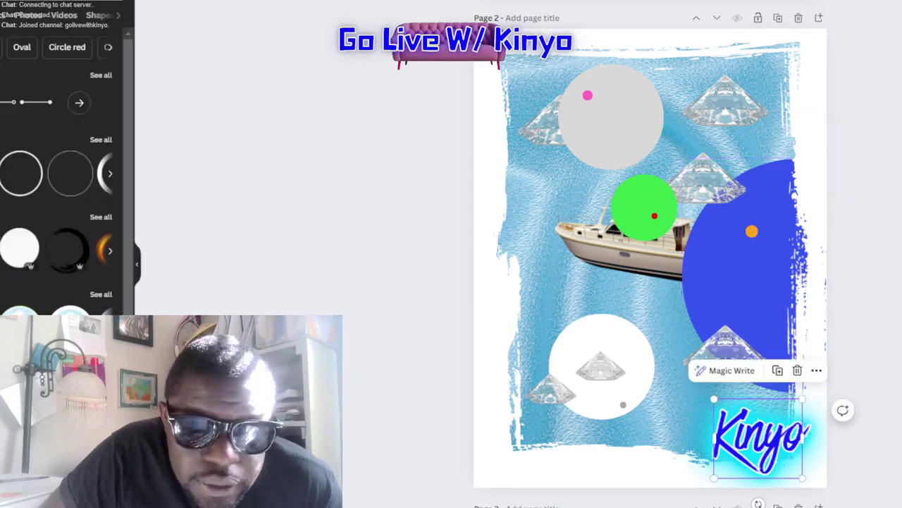
left_click(313, 1)
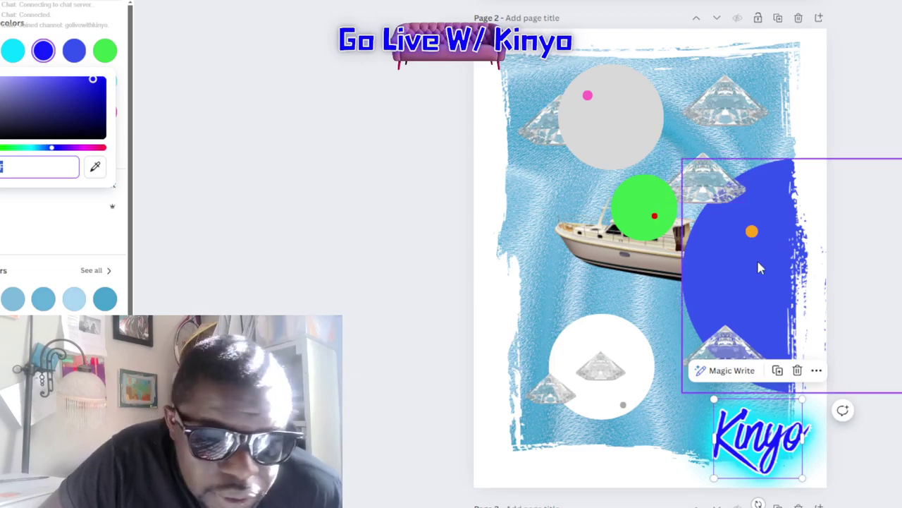
left_click(737, 276)
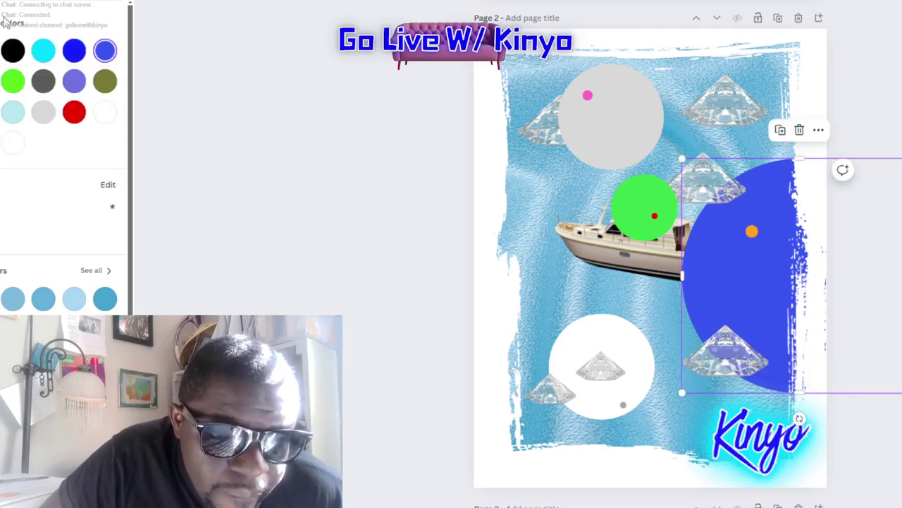
left_click(105, 50)
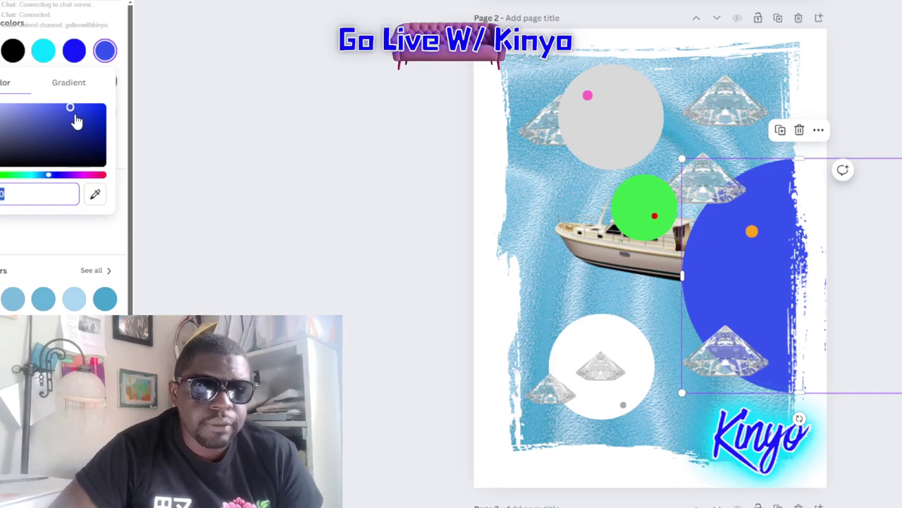
left_click(479, 324)
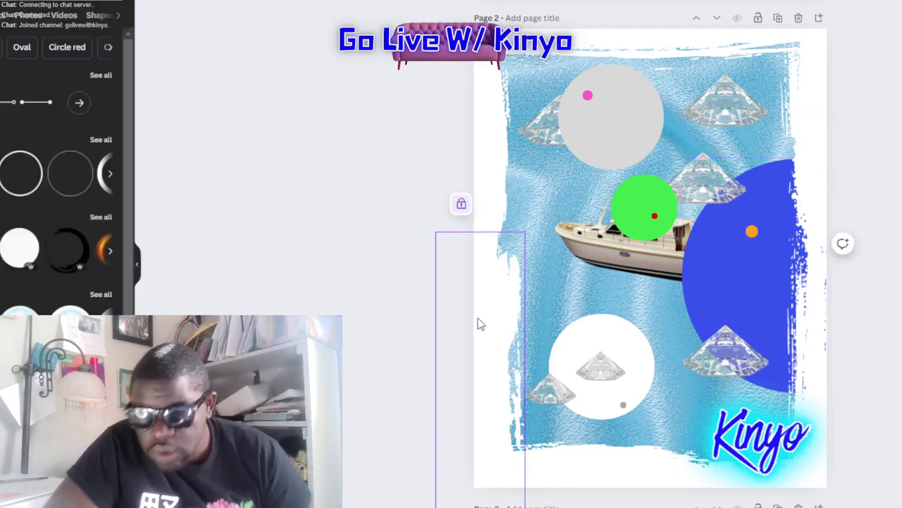
left_click(753, 232)
left_click_drag(753, 233, 750, 251)
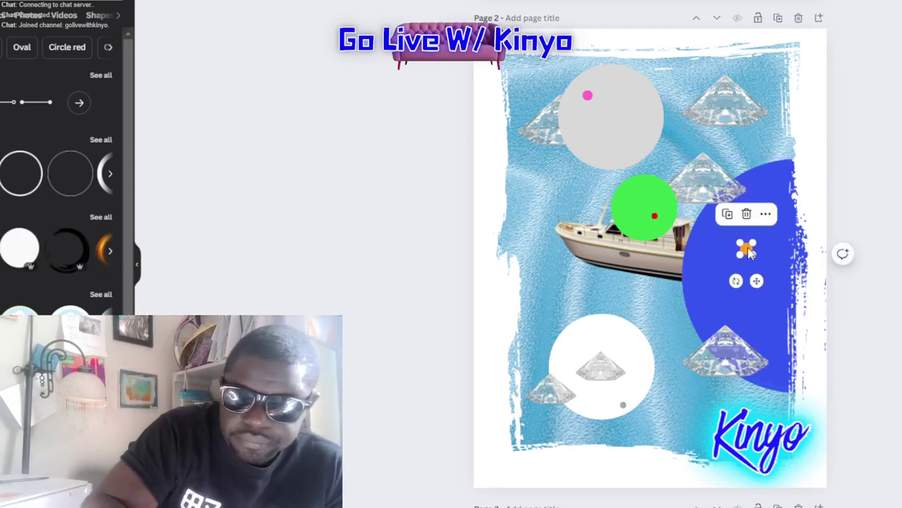
key("ctrl+z")
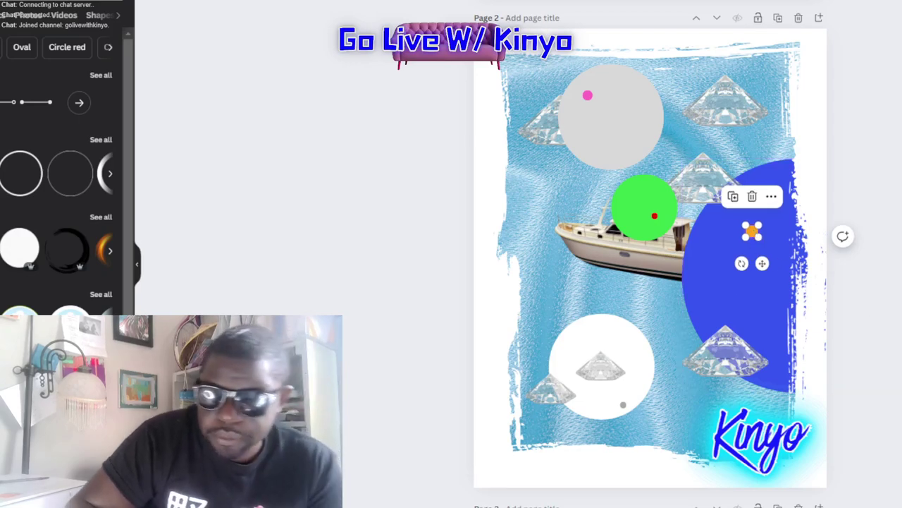
key("Escape")
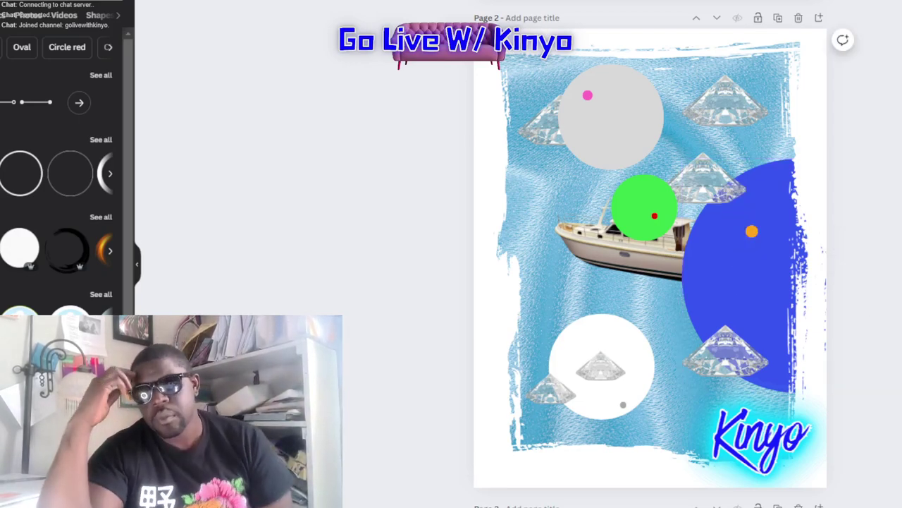